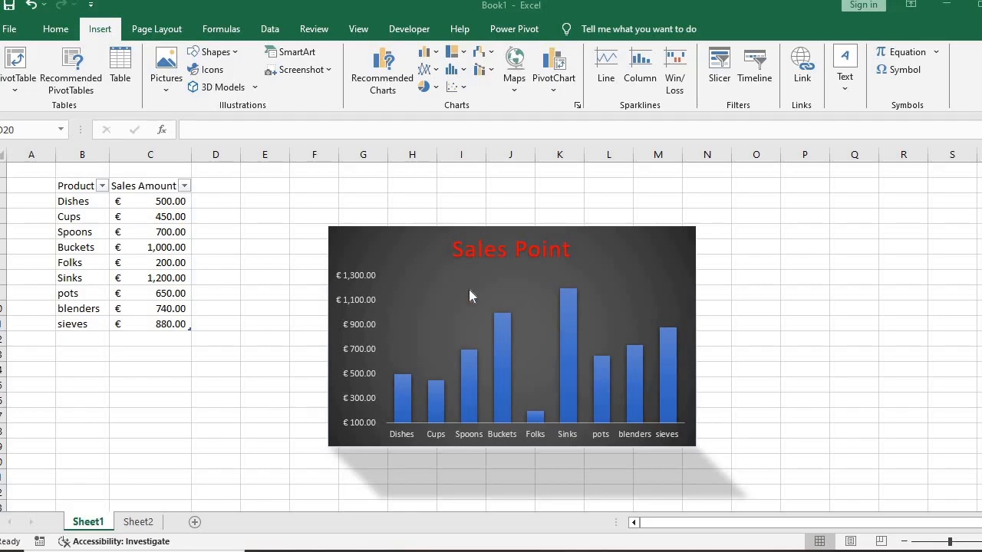
On Sheet2, convert the product and sales data in B2:C11 into a table with headers.
click(138, 523)
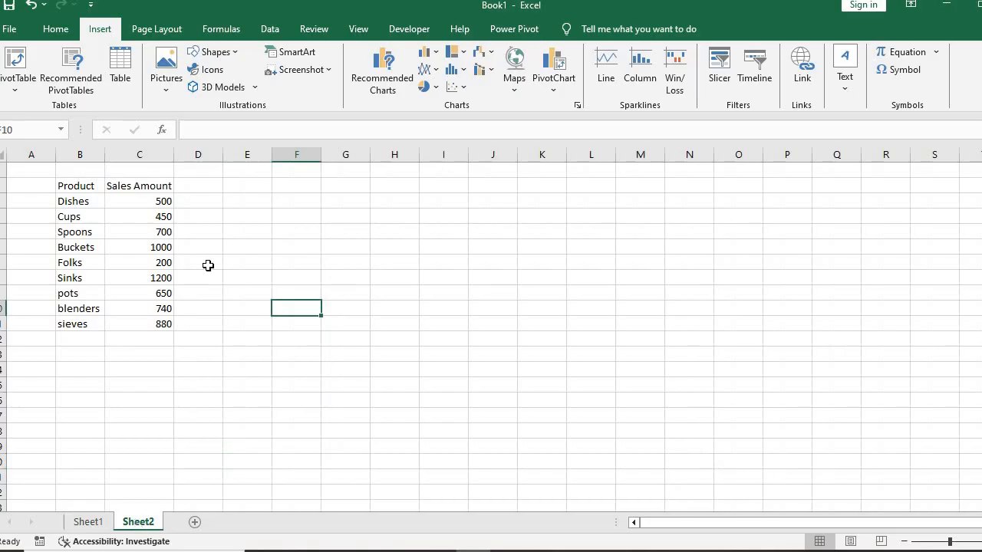
click(267, 231)
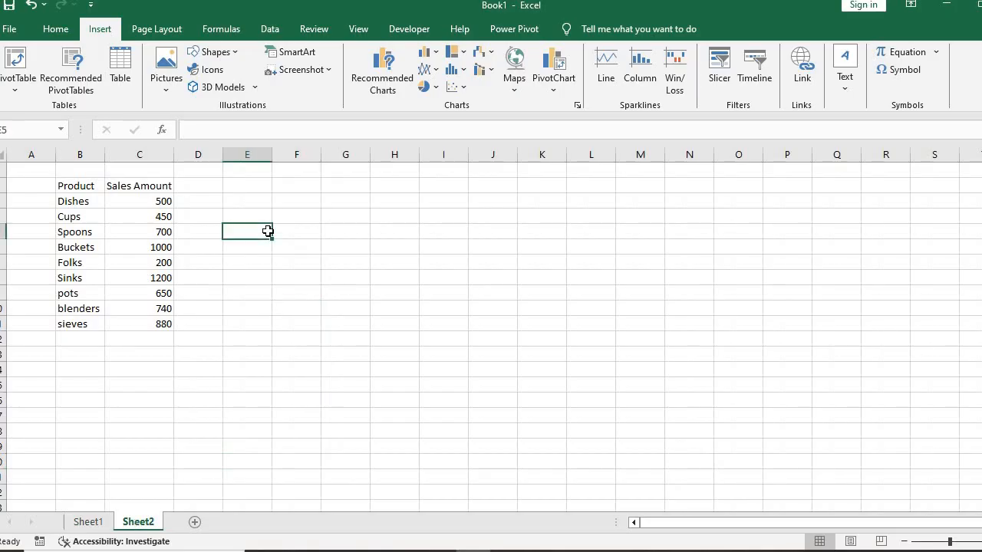
click(78, 186)
drag(121, 205, 148, 332)
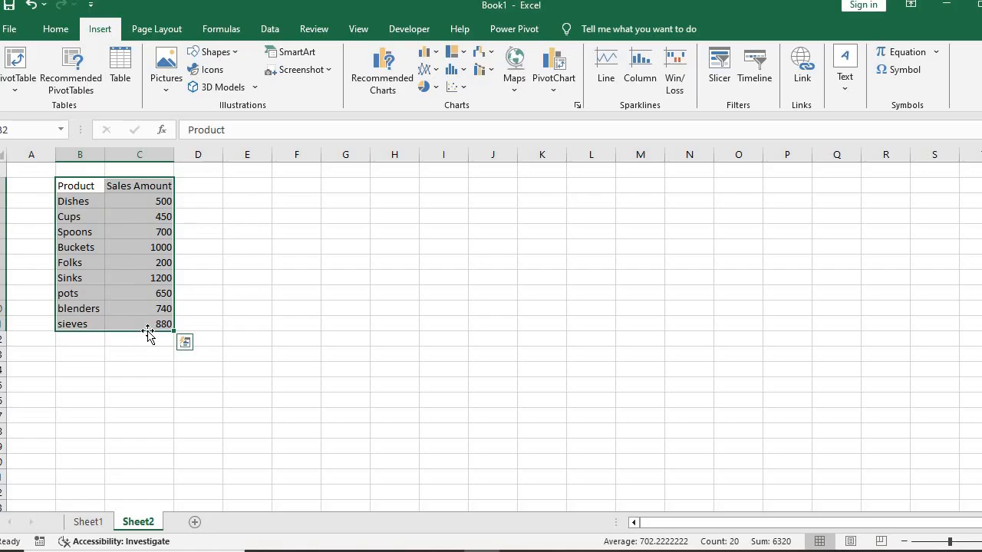
click(185, 342)
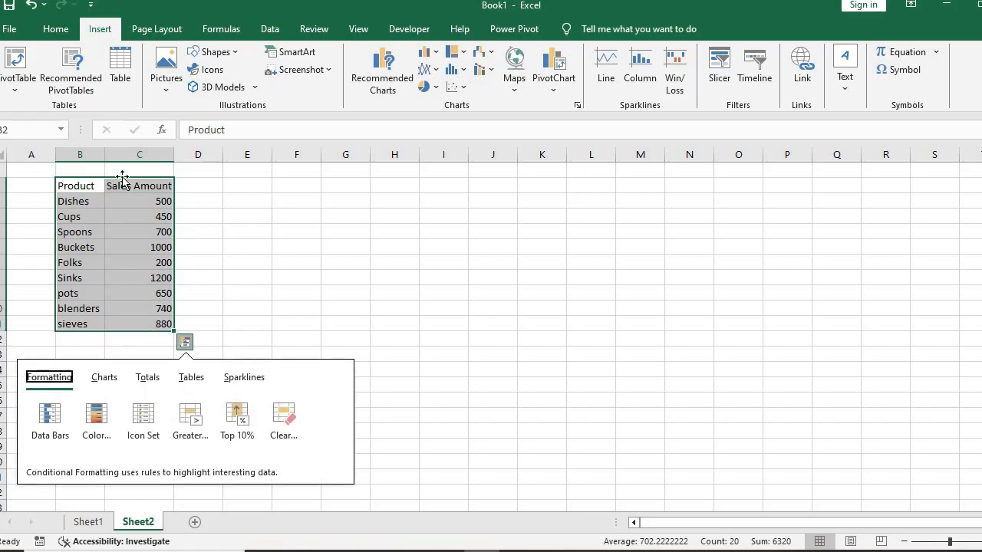
click(94, 31)
click(52, 29)
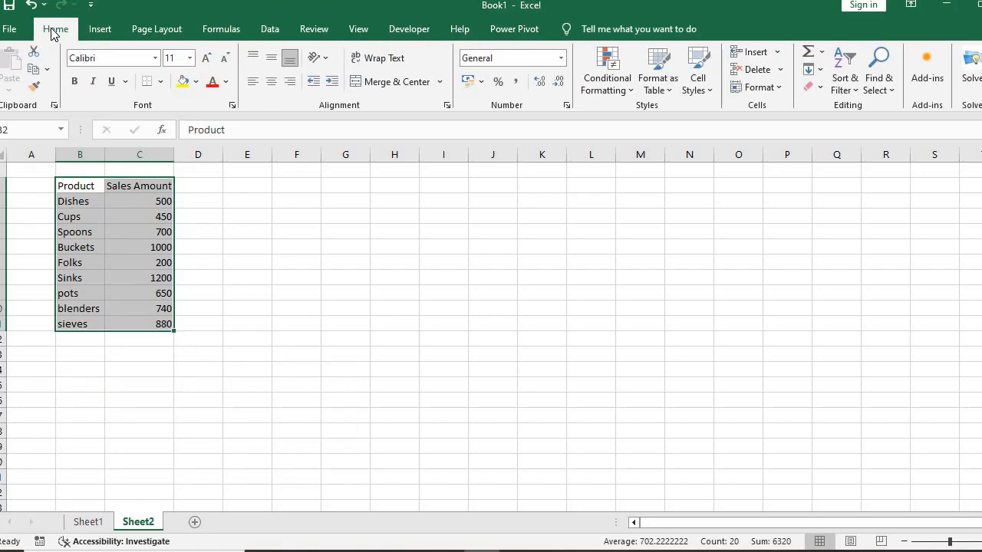
click(102, 32)
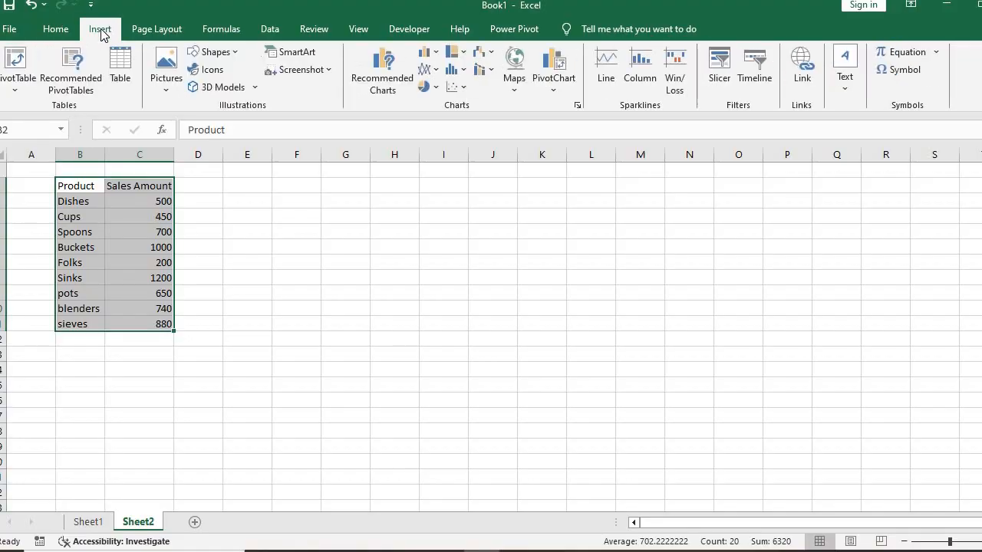
click(123, 65)
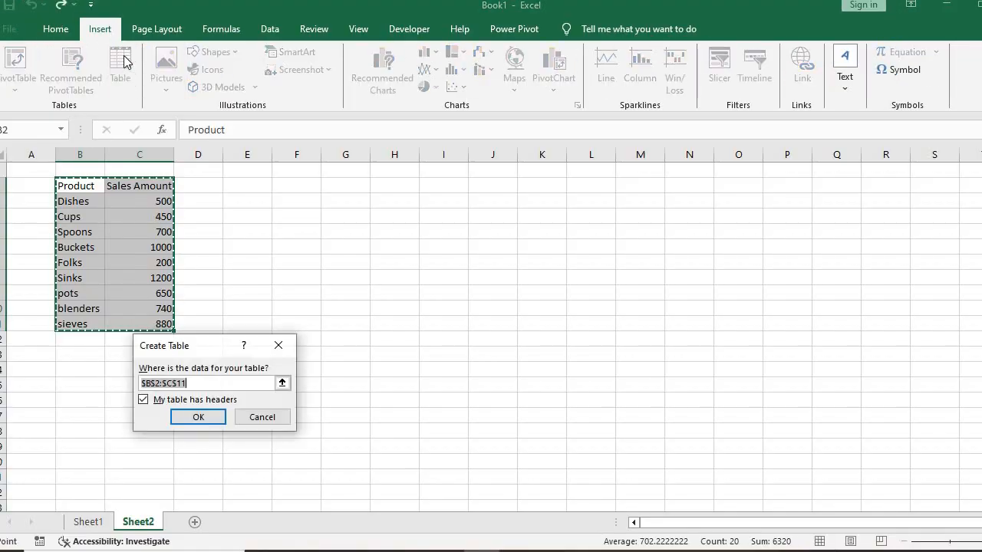
click(197, 419)
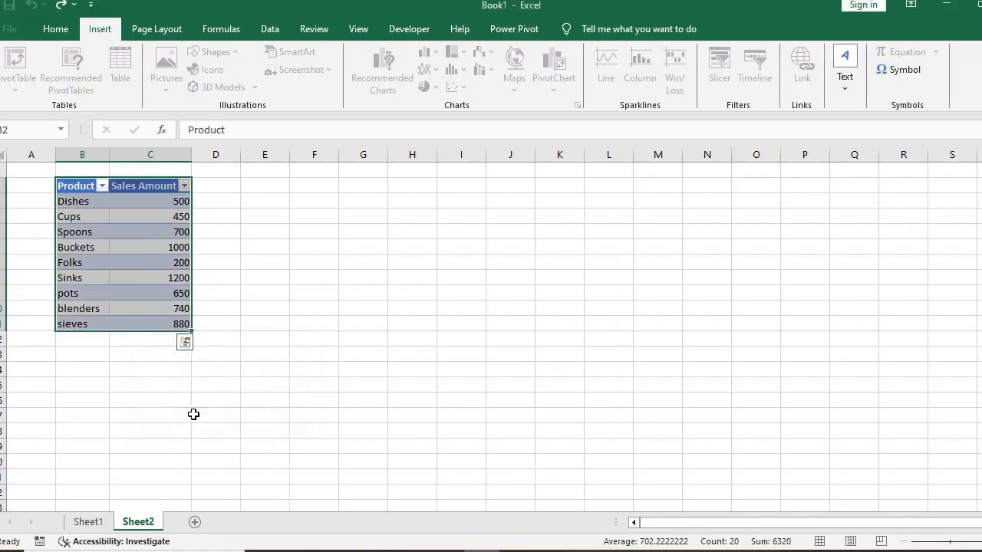
click(299, 290)
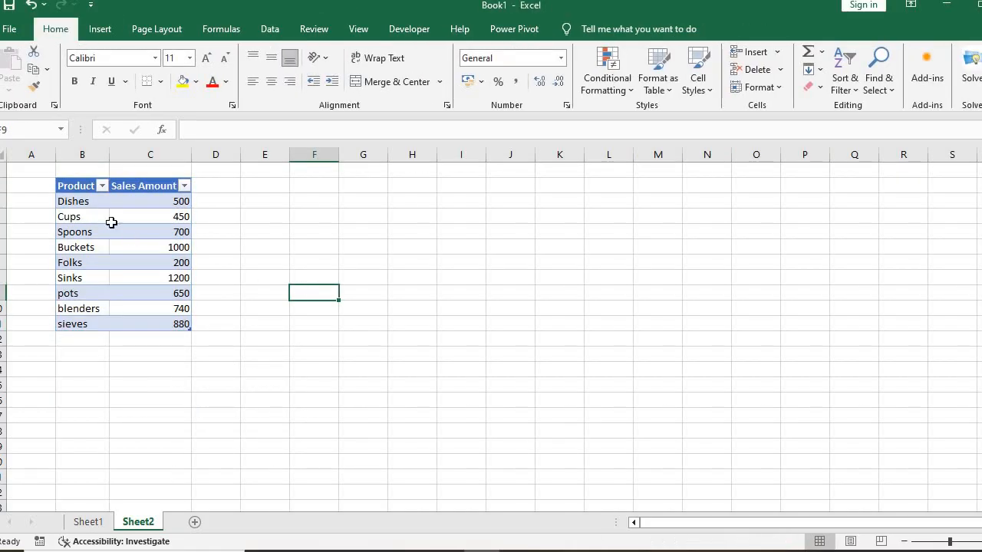
Apply the plain, uncoloured first style of the Light group to the whole product sales table.
drag(79, 185, 159, 323)
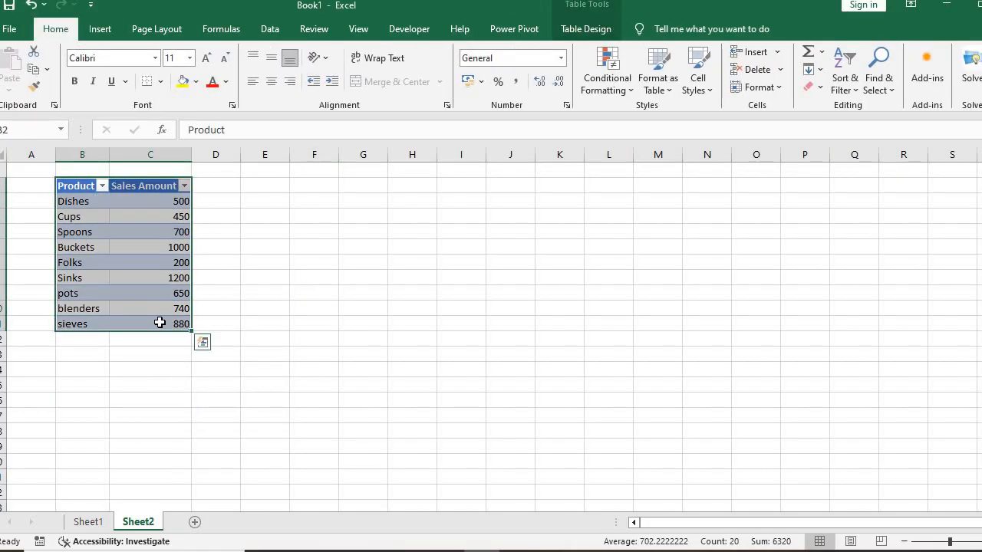
click(583, 31)
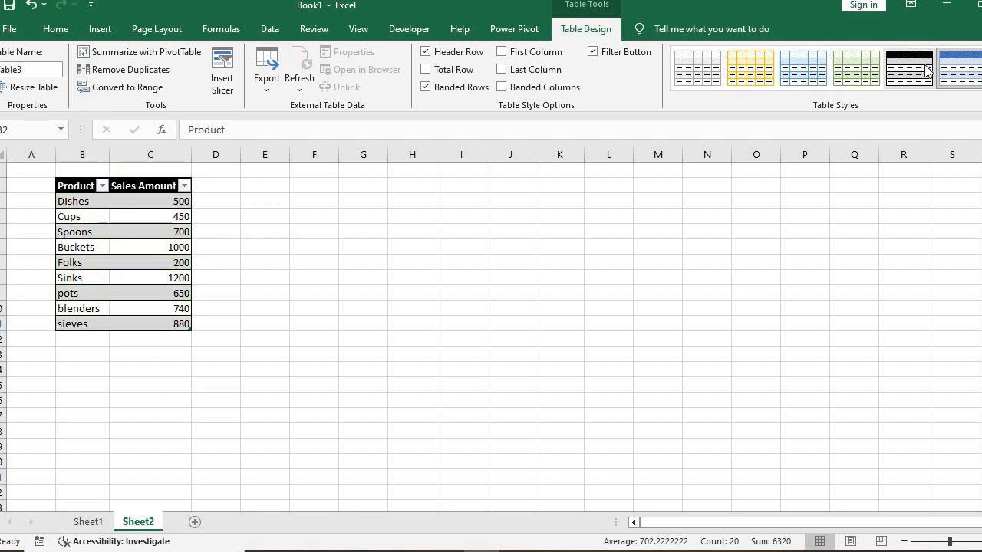
click(981, 68)
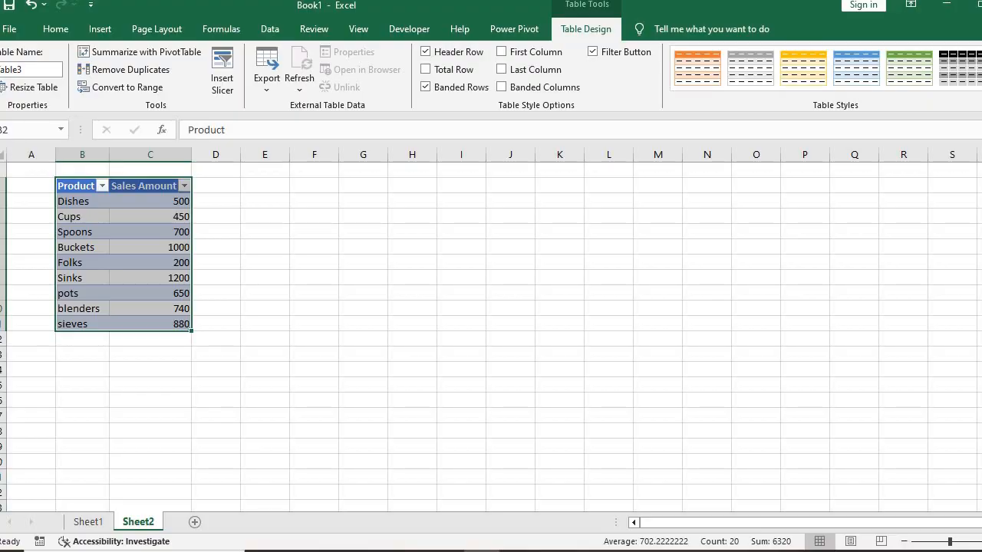
click(981, 69)
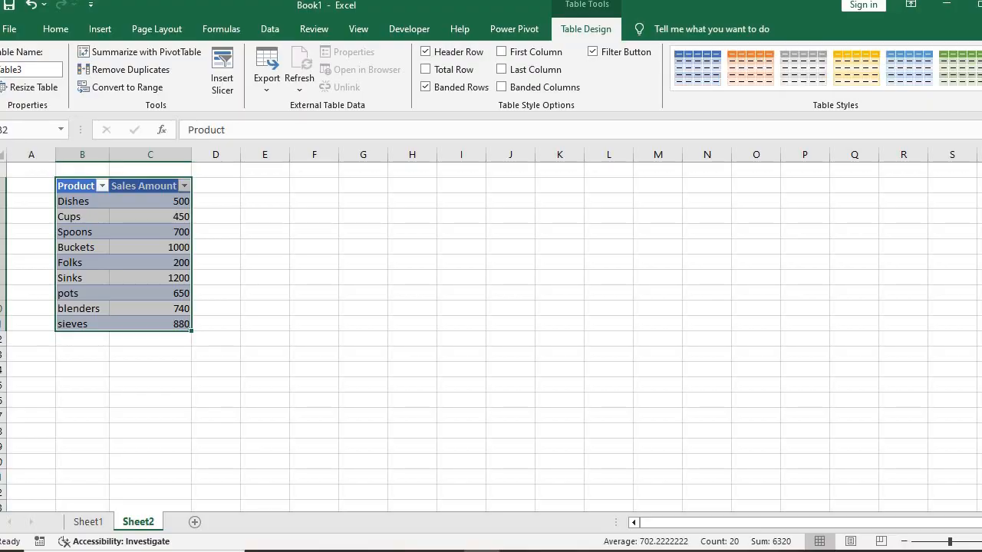
click(981, 94)
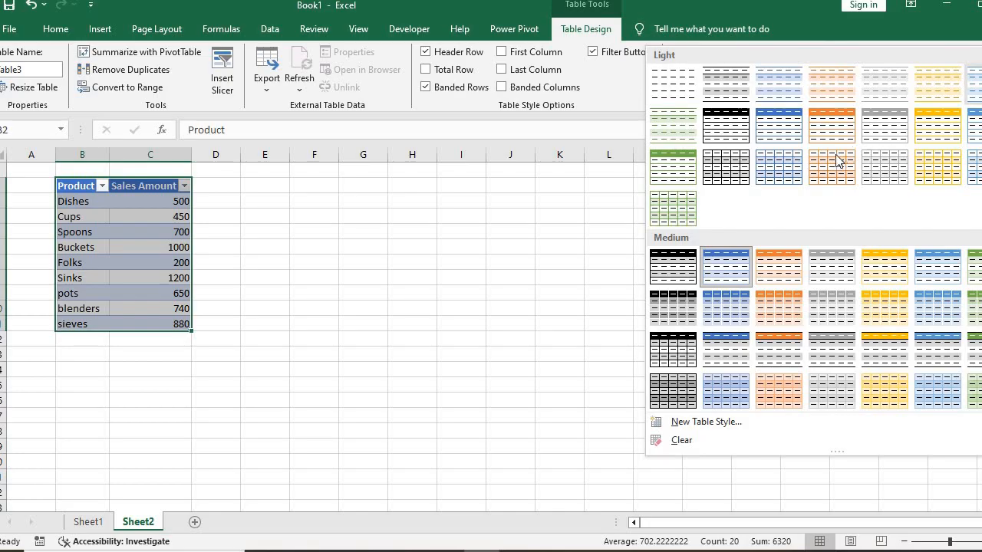
click(677, 81)
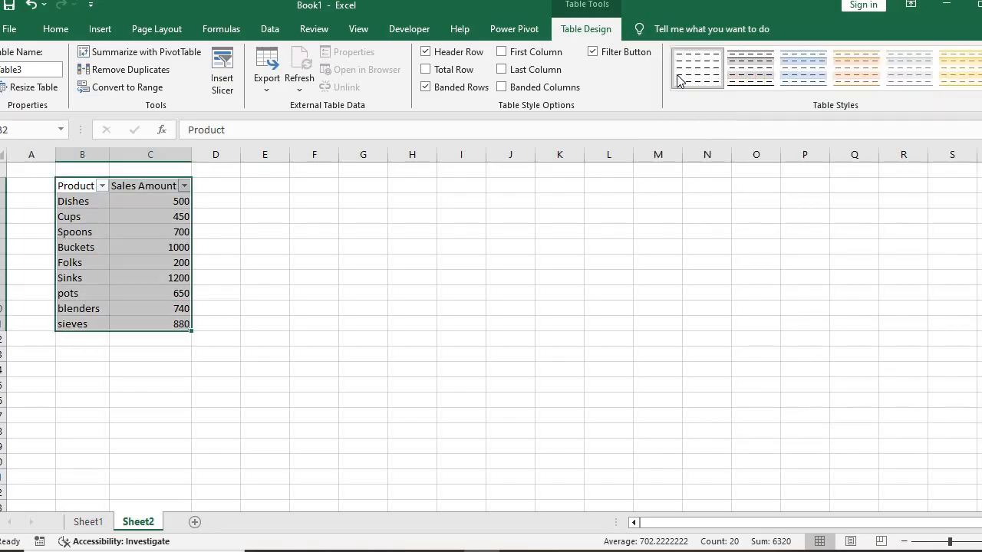
click(434, 261)
Filter the table's Product column to show only blenders.
click(101, 187)
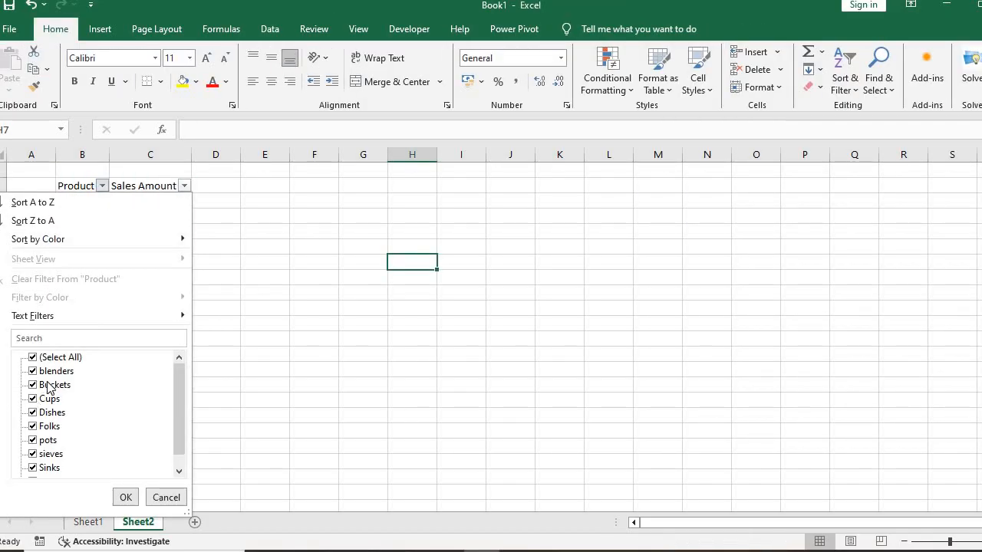
click(32, 358)
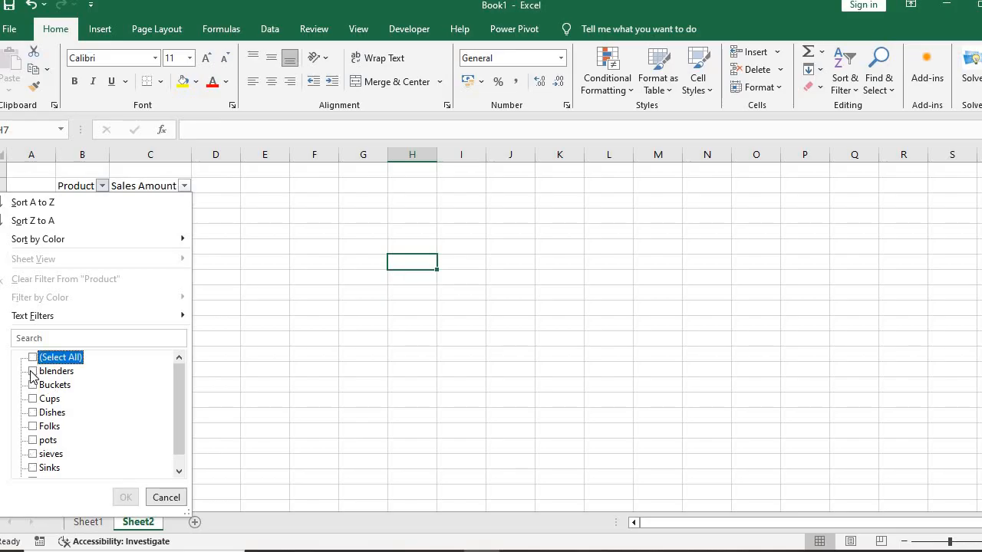
click(32, 372)
click(126, 497)
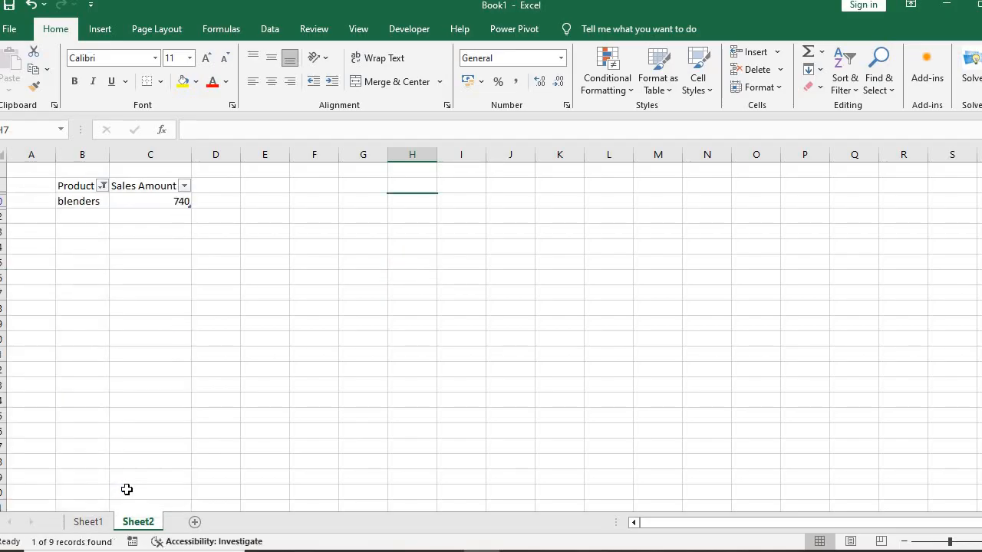
Reselect all items in the Product column's filter to show every product row again.
click(100, 185)
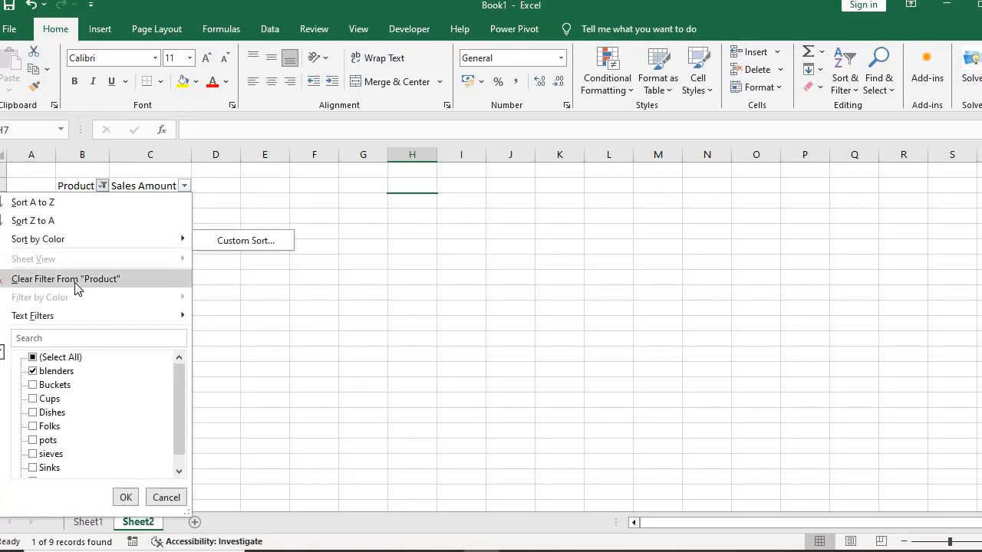
click(33, 385)
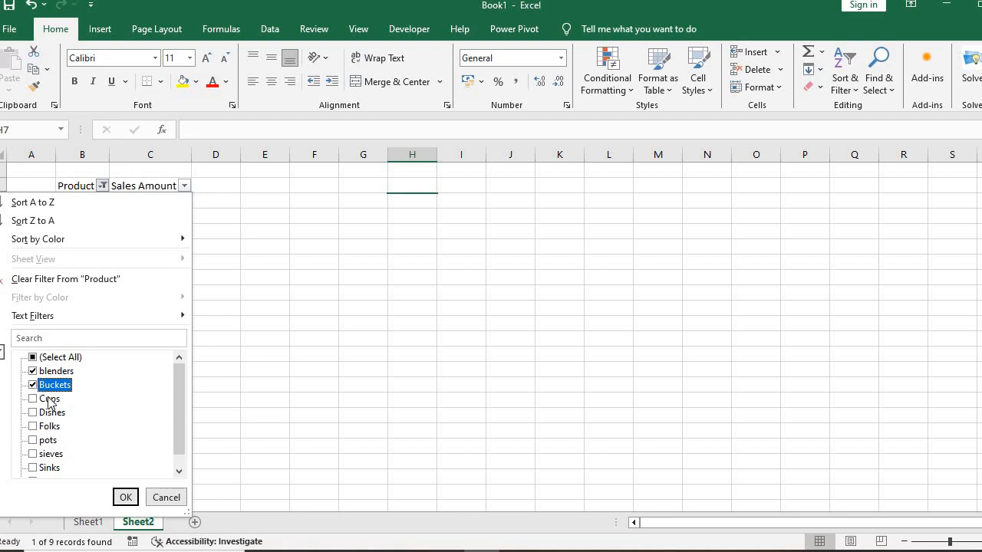
click(33, 399)
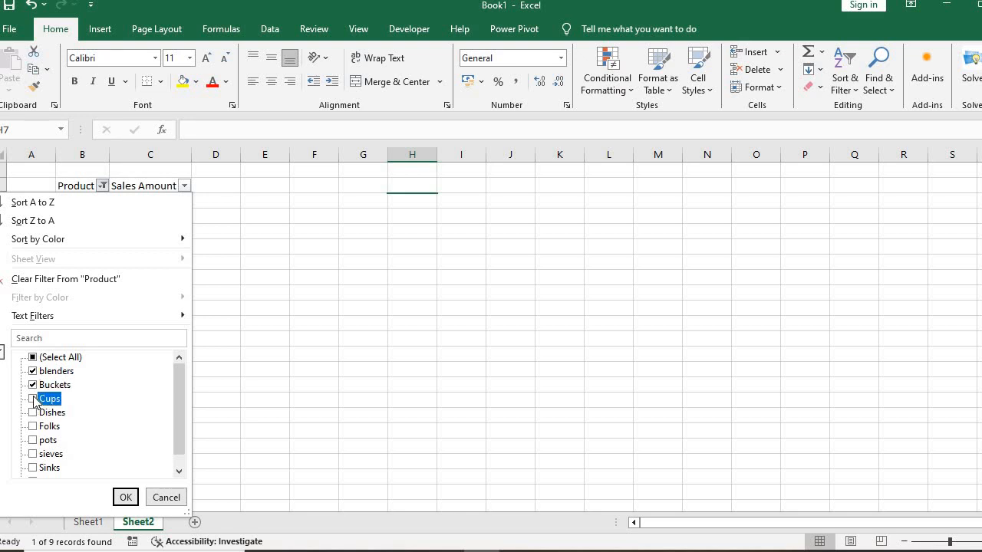
click(33, 358)
click(33, 357)
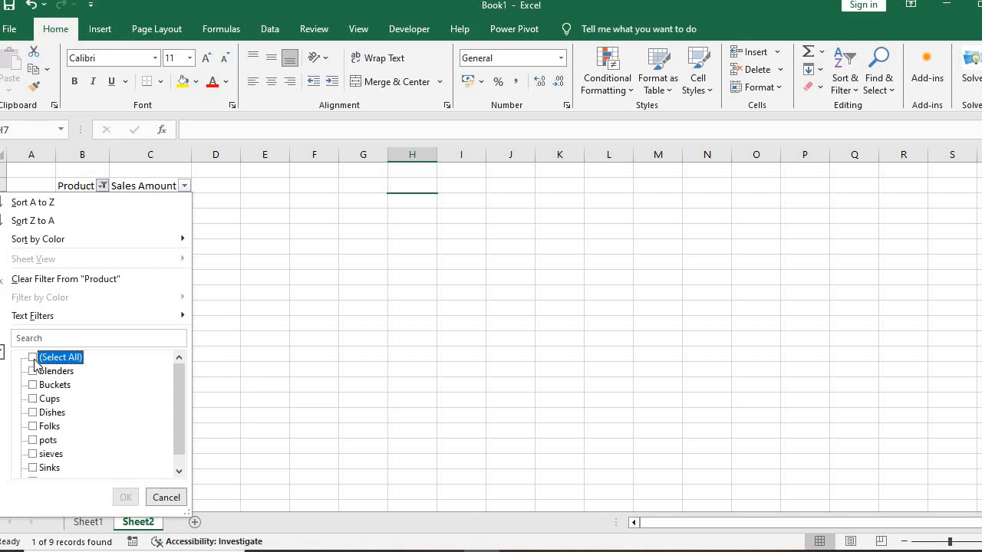
click(33, 357)
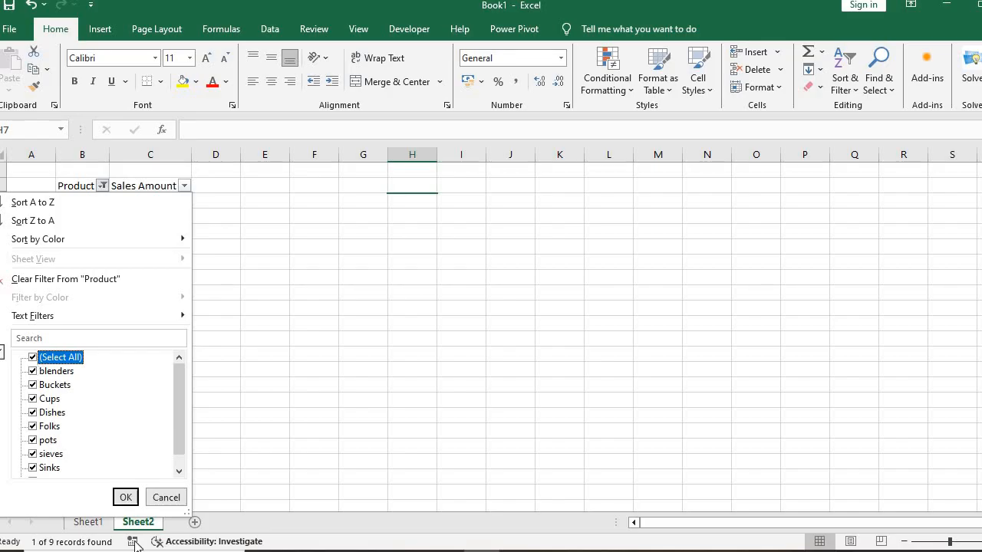
click(126, 498)
click(246, 341)
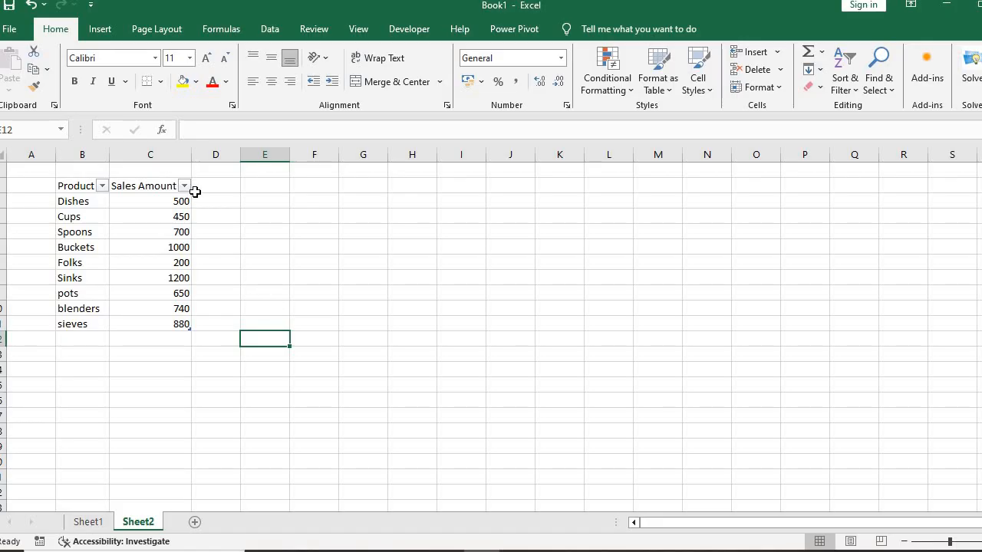
Open the recommended charts for the whole Product and Sales Amount table.
drag(84, 186, 166, 321)
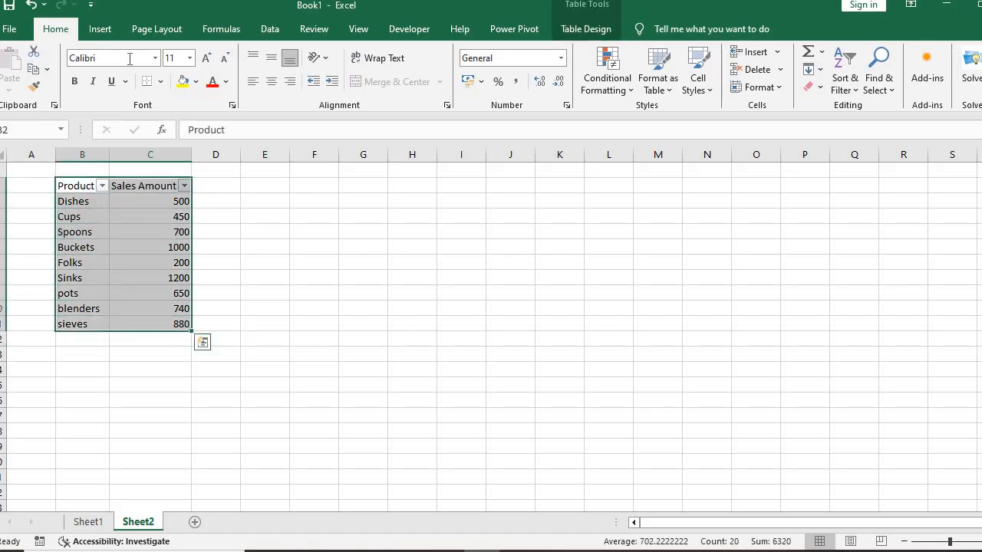
click(102, 31)
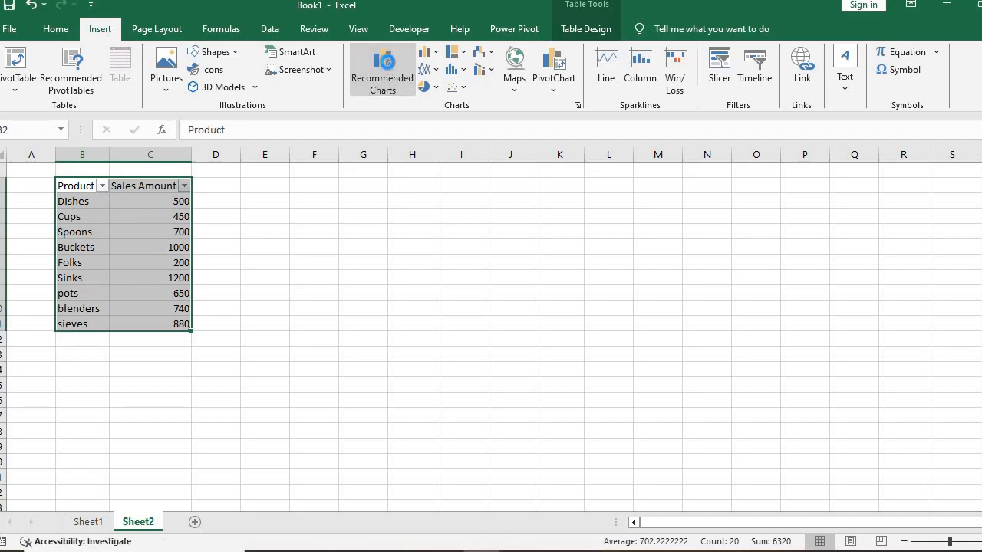
click(388, 62)
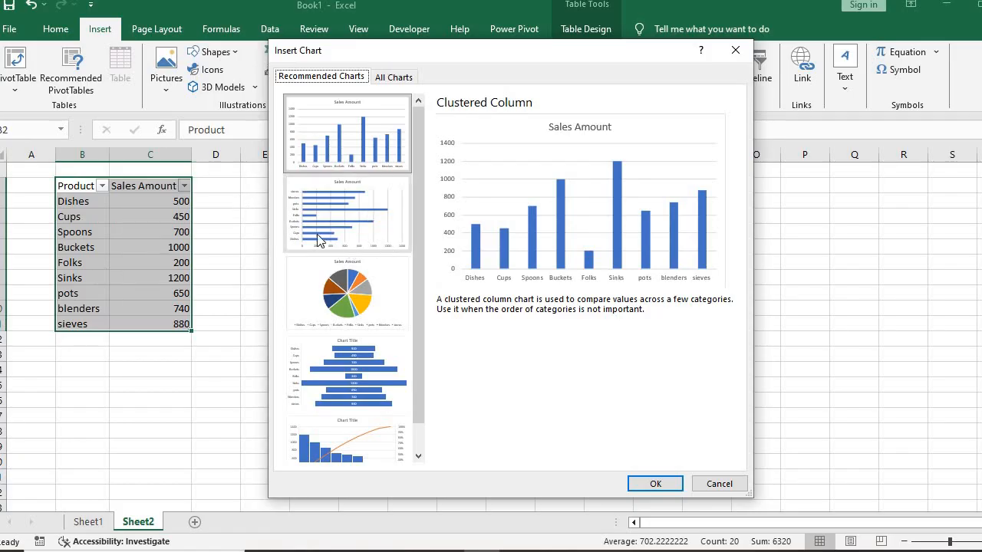
Compare the previews of the recommended clustered column, clustered bar, pie, funnel and Pareto charts.
click(327, 288)
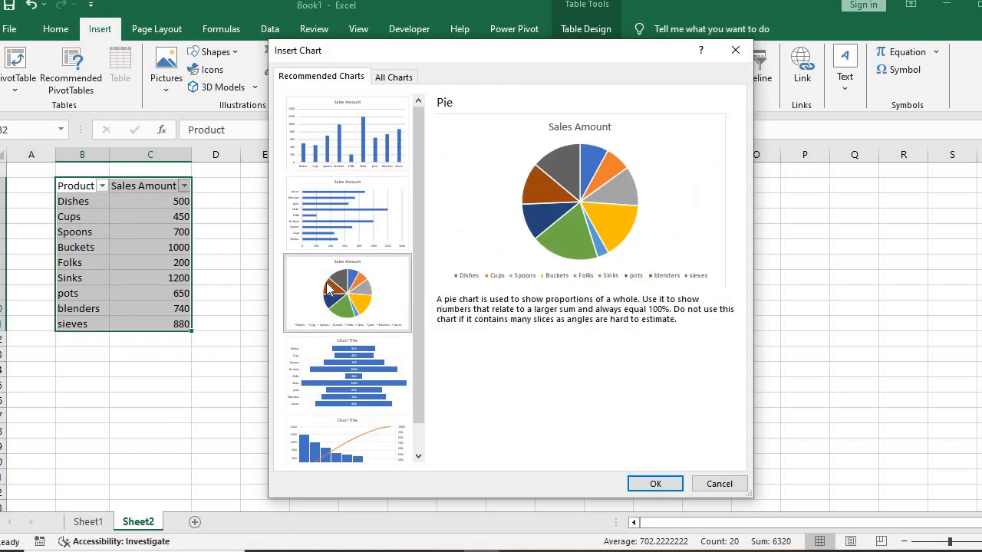
click(333, 240)
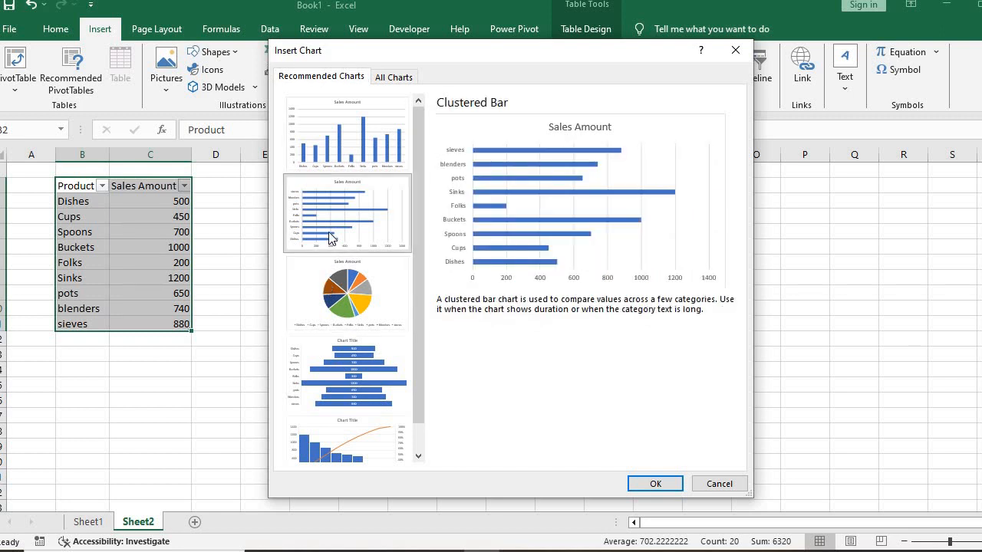
click(338, 154)
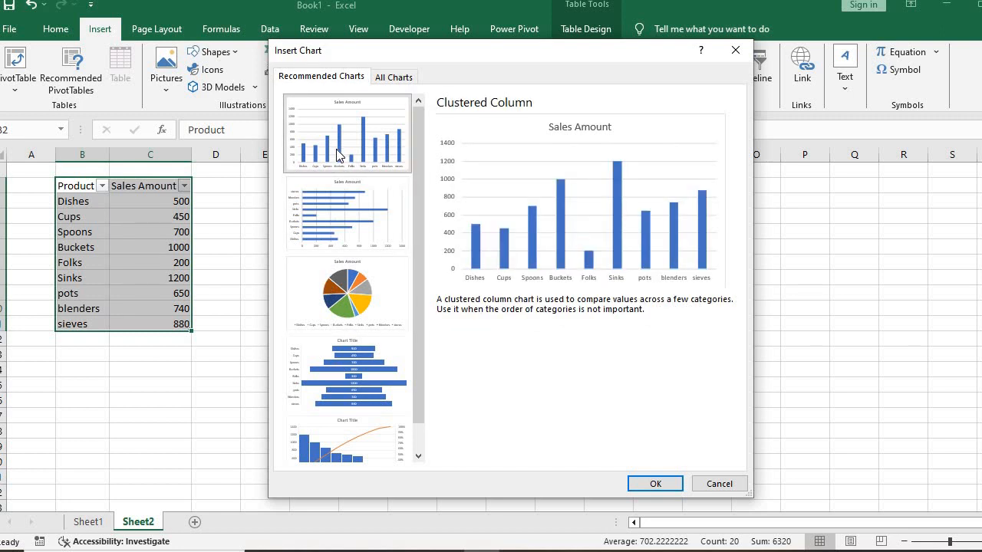
click(343, 227)
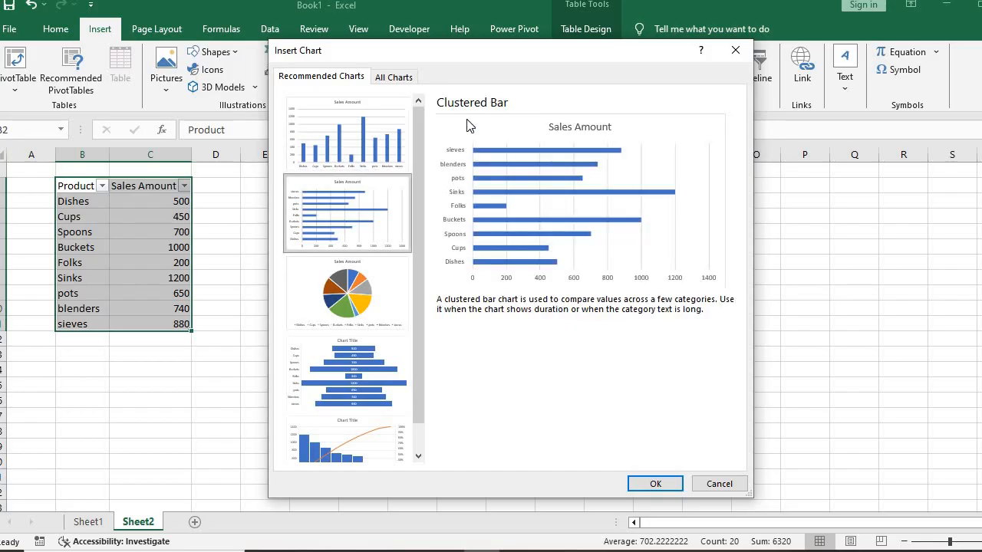
click(364, 120)
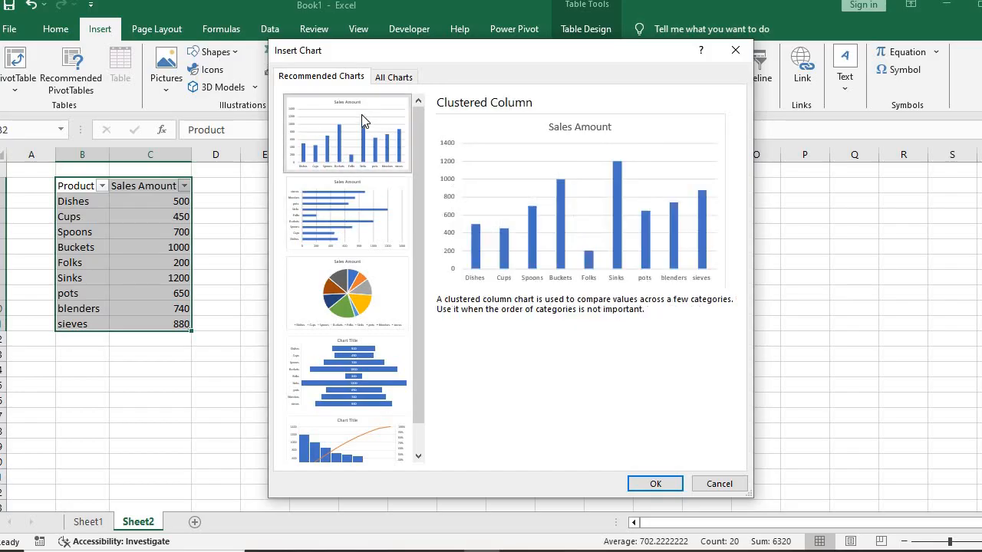
click(353, 287)
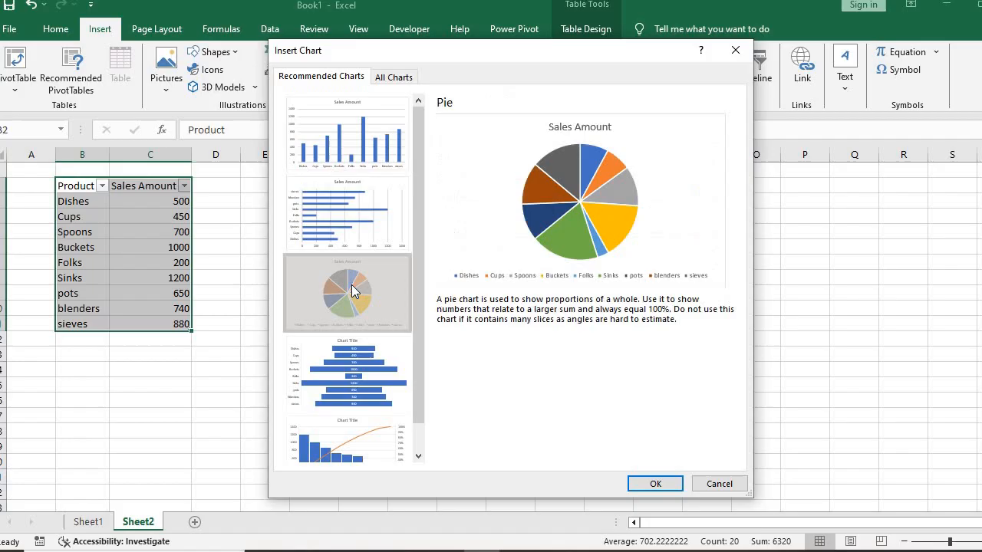
click(365, 376)
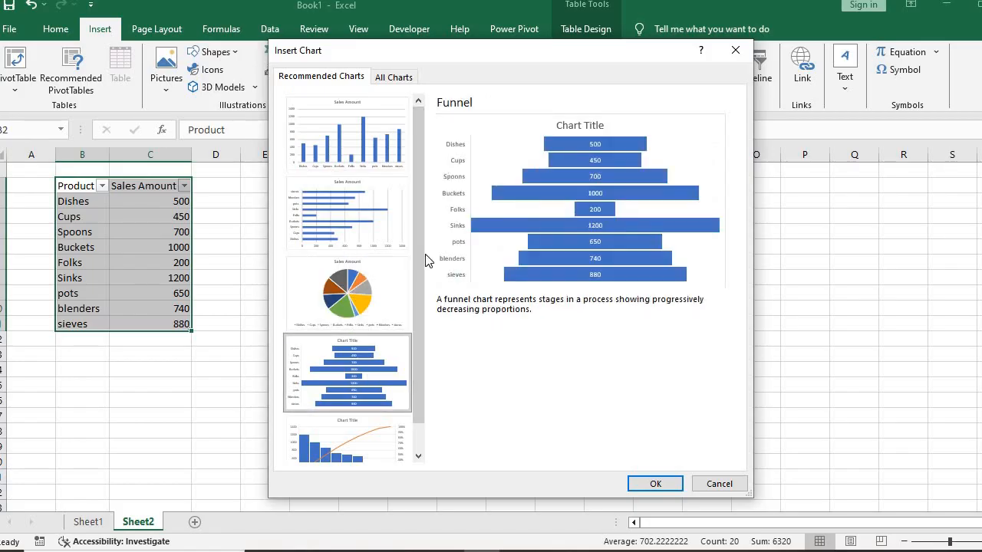
drag(421, 270, 418, 321)
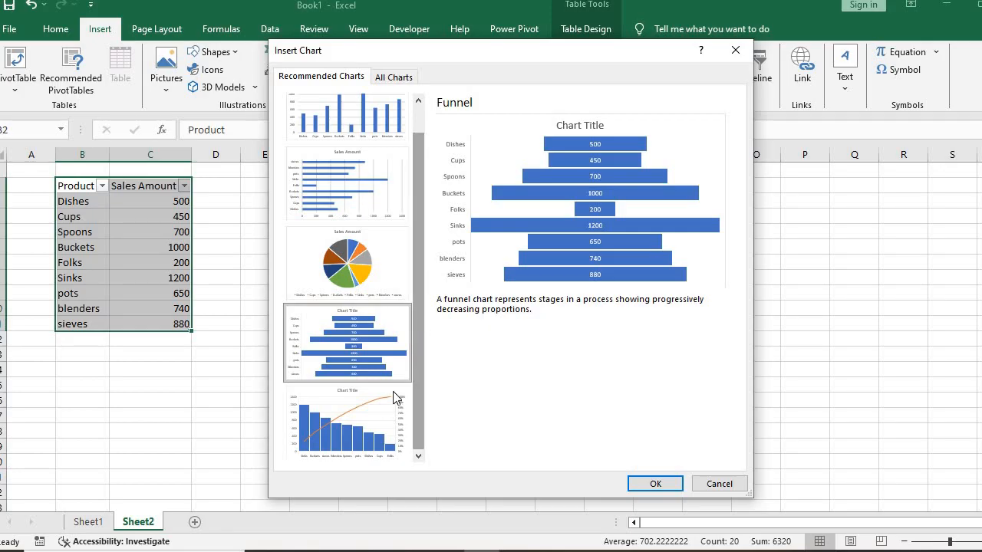
click(375, 424)
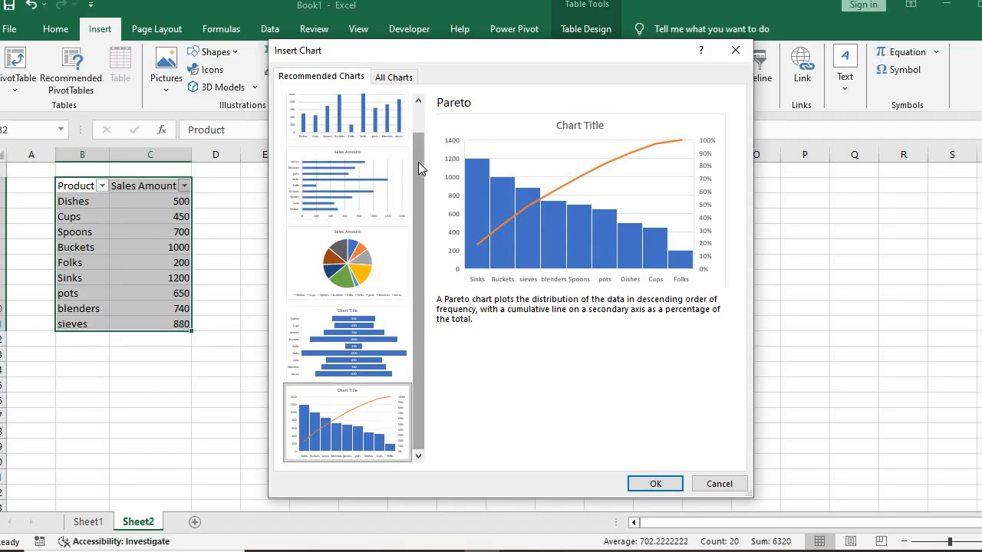
drag(419, 156, 417, 301)
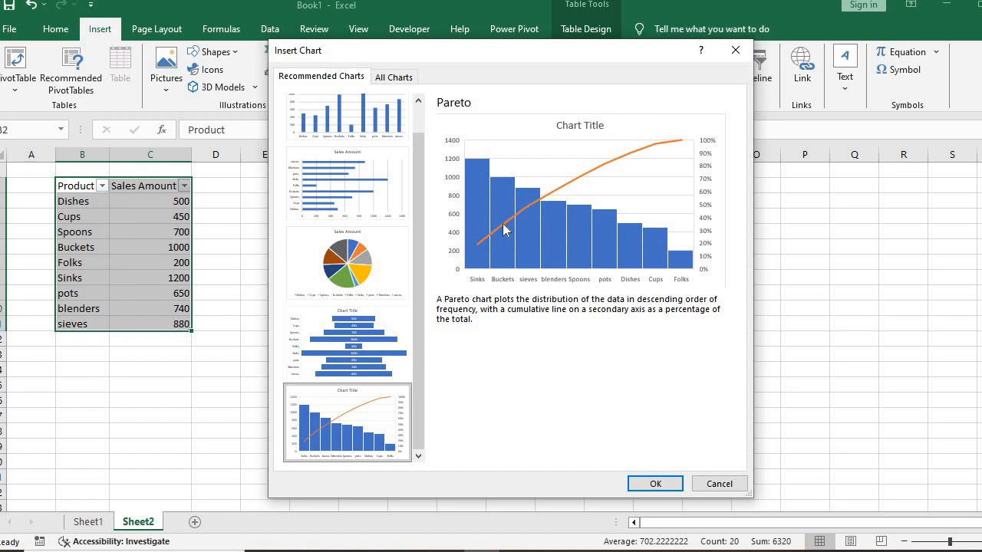
Insert the recommended clustered column chart of the sales amounts by product.
click(353, 261)
click(353, 184)
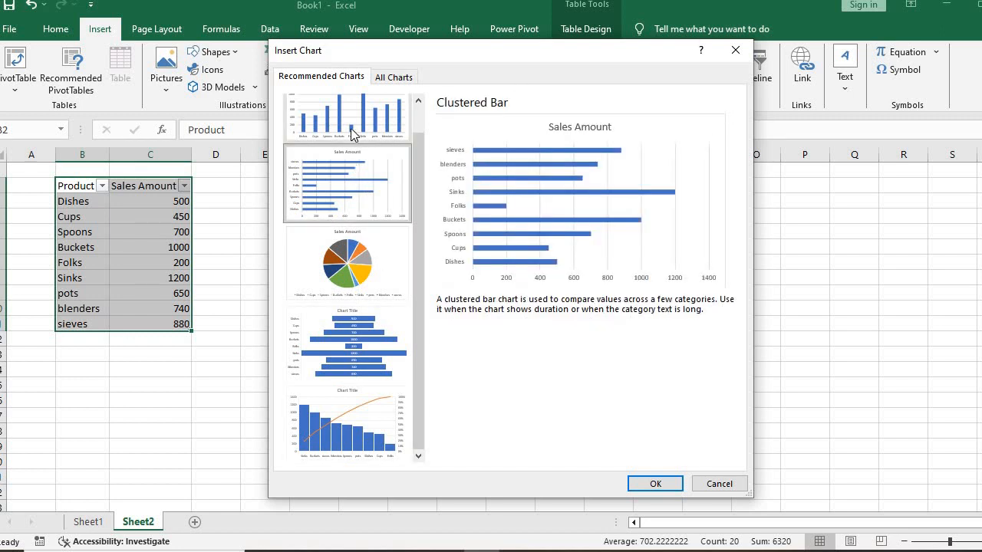
click(351, 128)
click(350, 160)
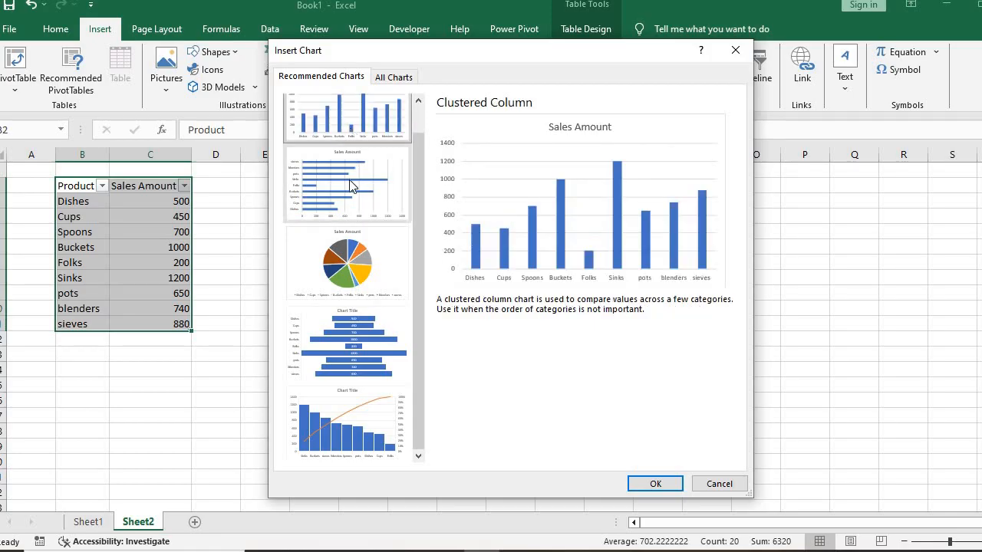
click(350, 123)
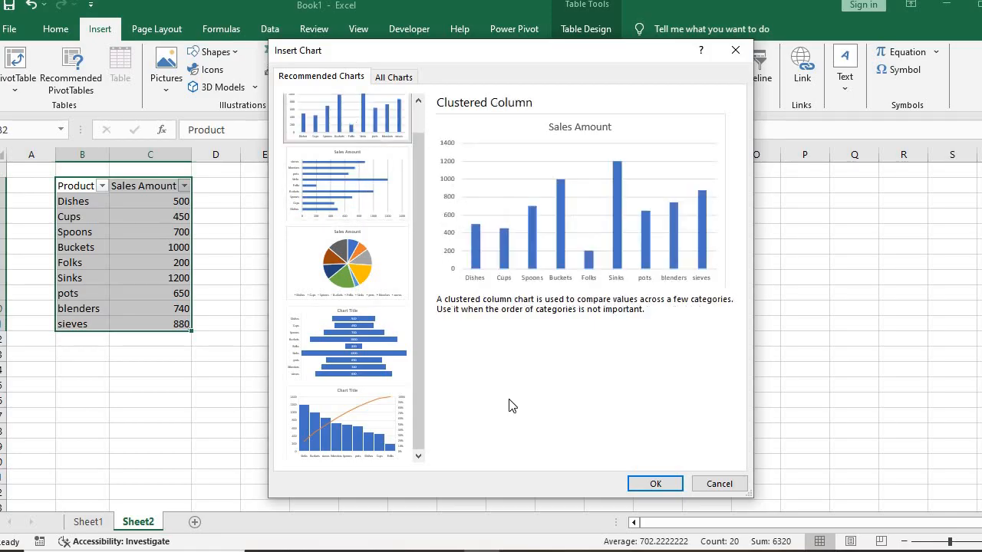
click(339, 239)
click(343, 184)
click(343, 132)
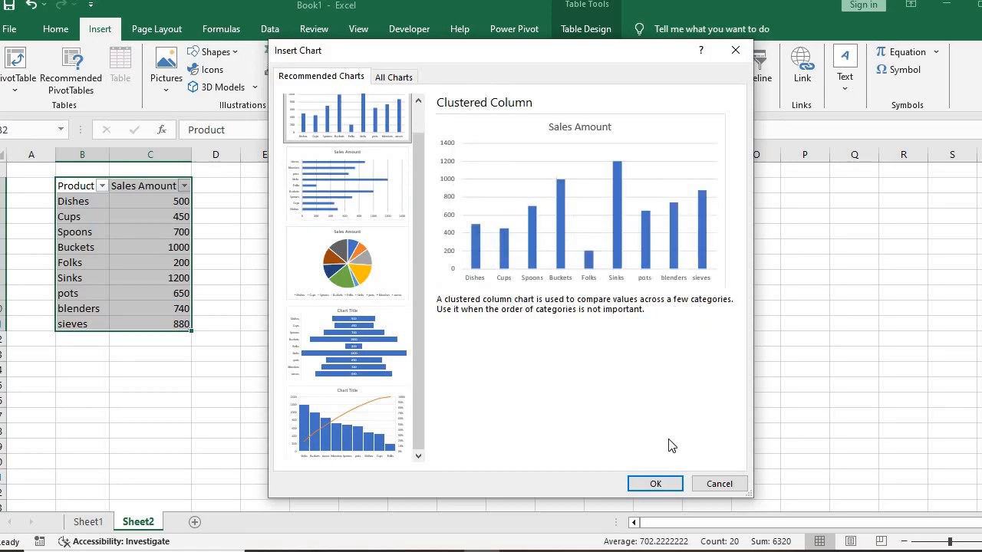
click(653, 482)
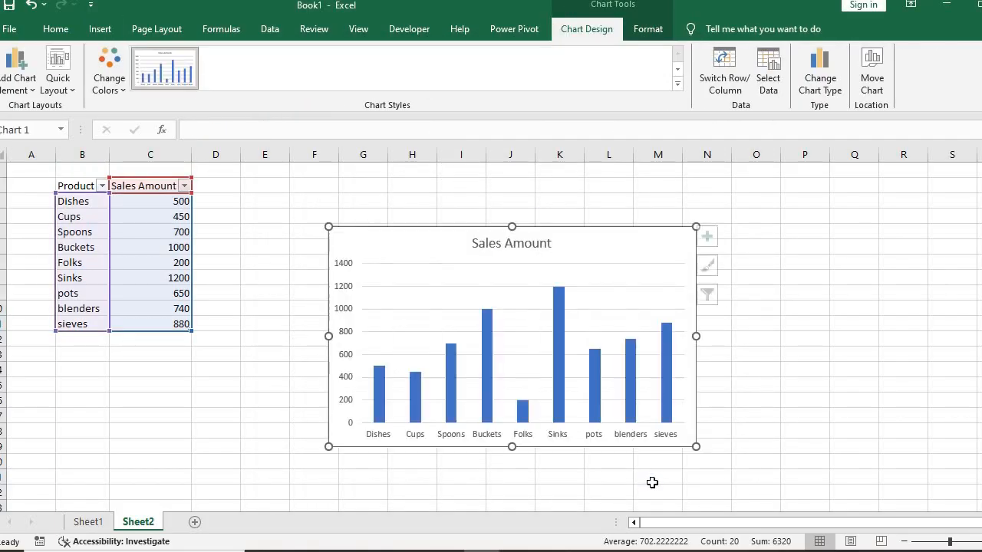
Move the column chart up and closer to the product table, with its top near the table's header row.
drag(615, 254, 566, 212)
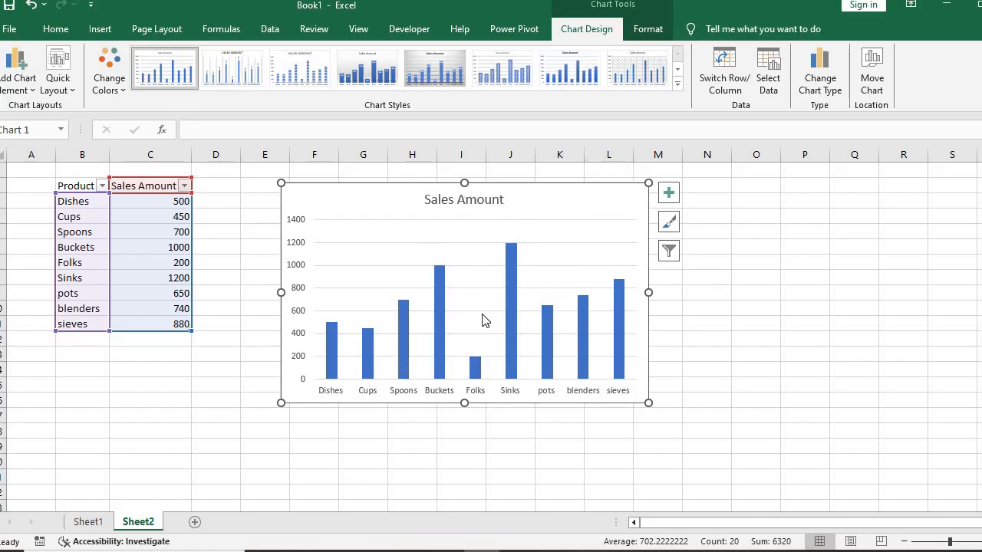
click(567, 250)
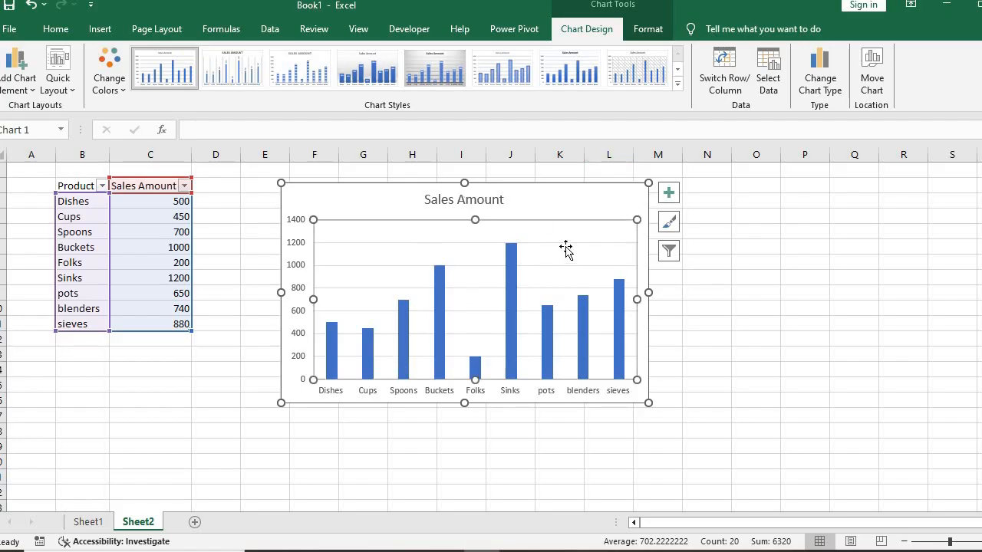
click(574, 211)
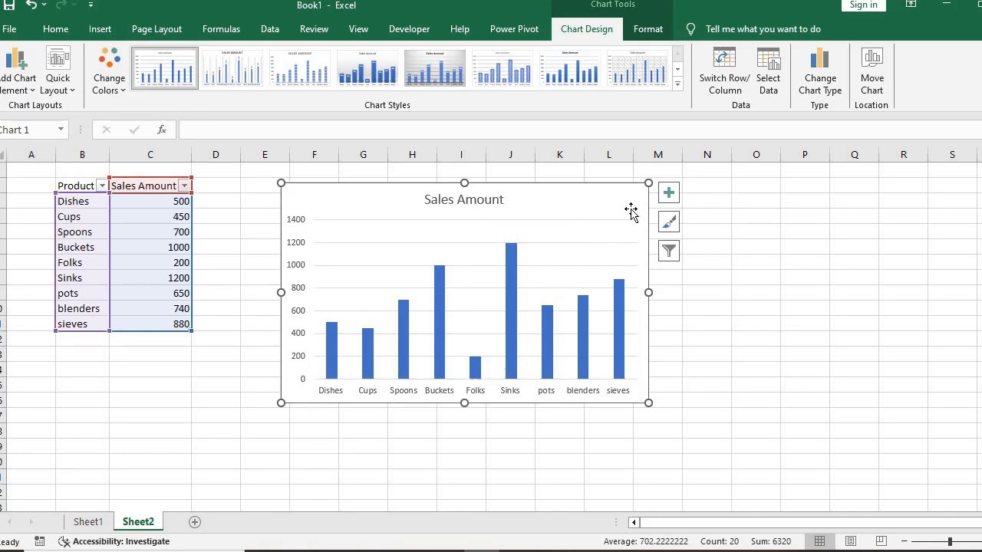
Remove the gridlines and the axes from the column chart.
click(670, 197)
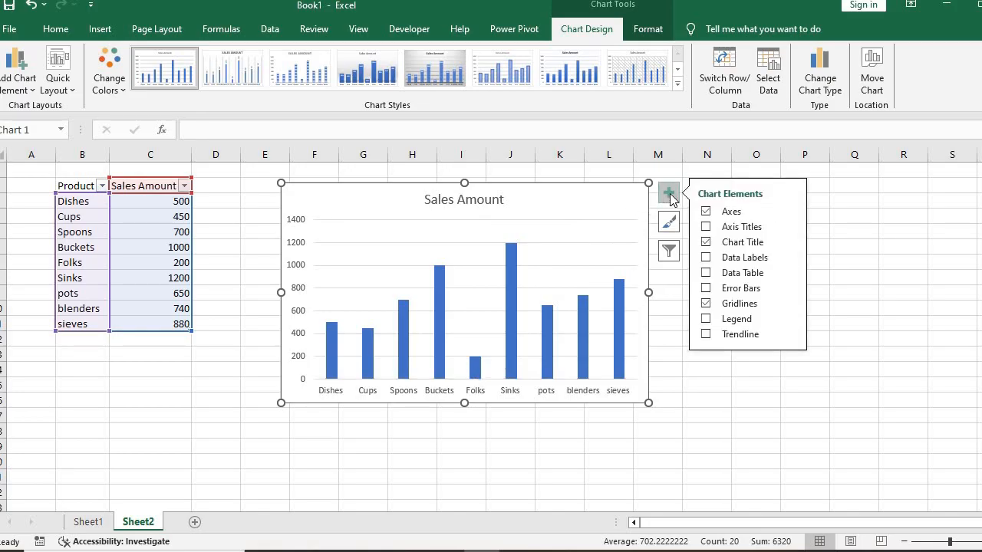
click(707, 304)
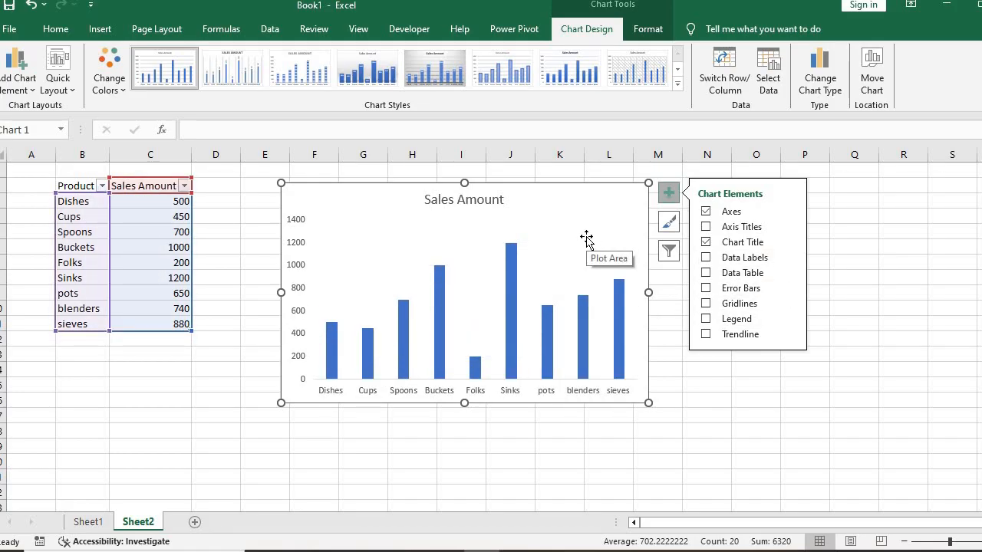
click(706, 212)
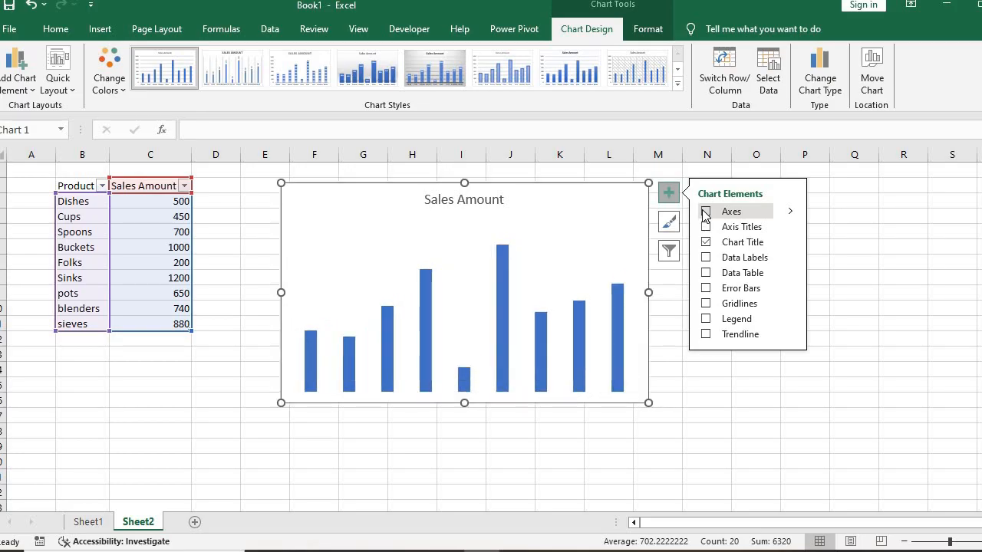
Change the chart title to "Product and Sales Amount".
click(464, 200)
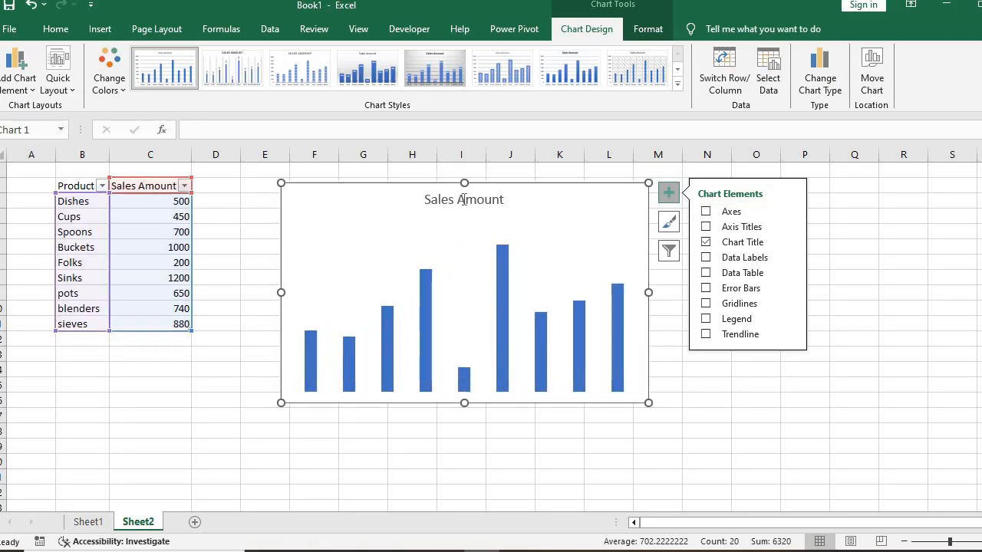
double_click(465, 199)
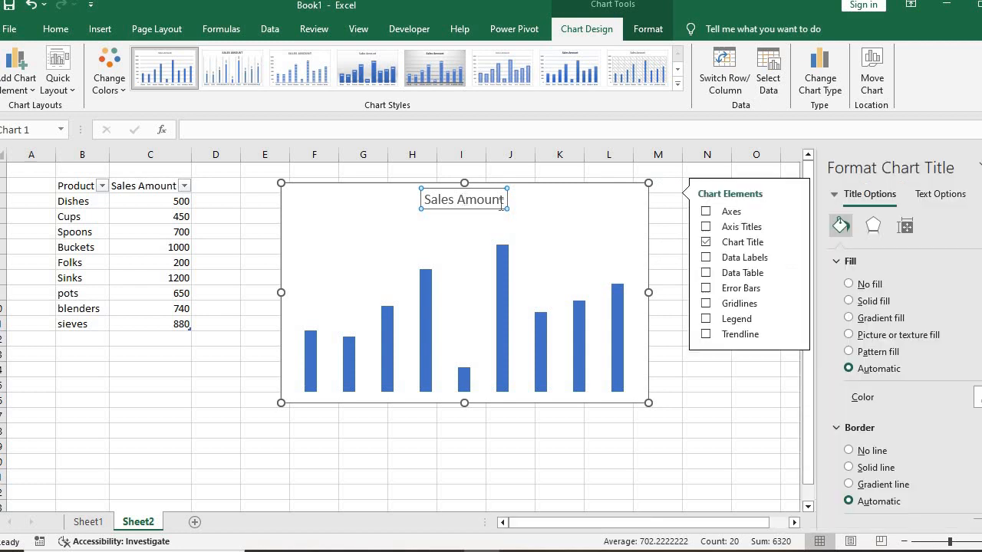
double_click(497, 198)
click(500, 198)
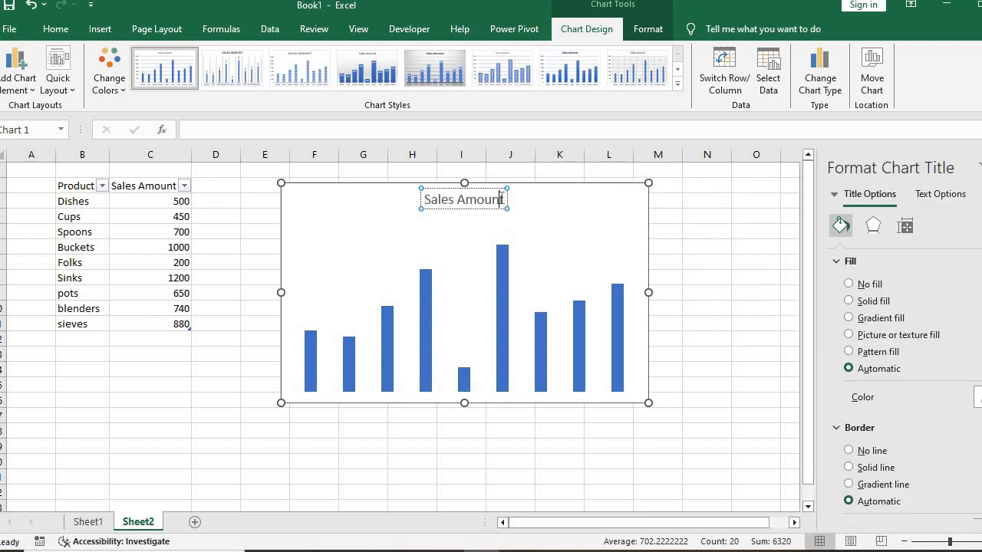
click(427, 198)
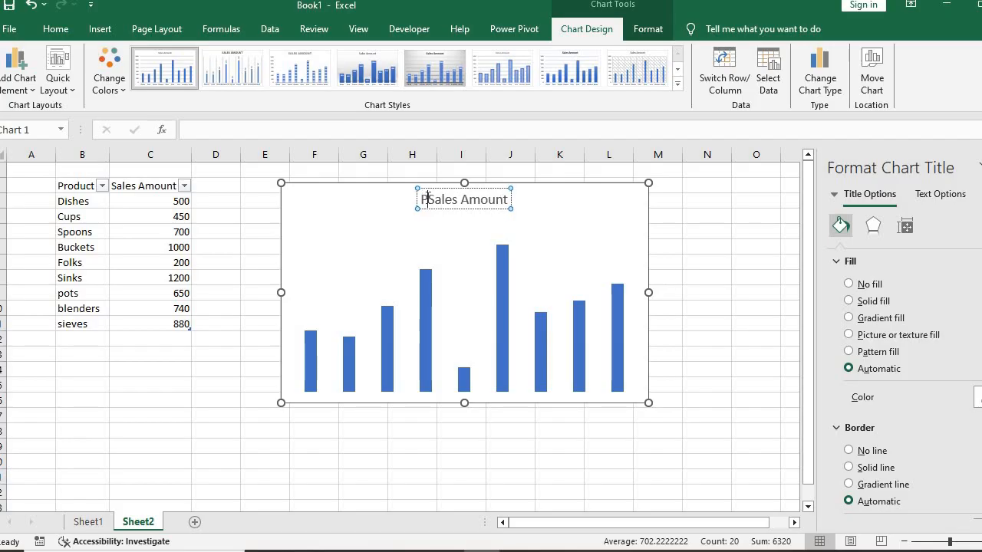
text(Product and)
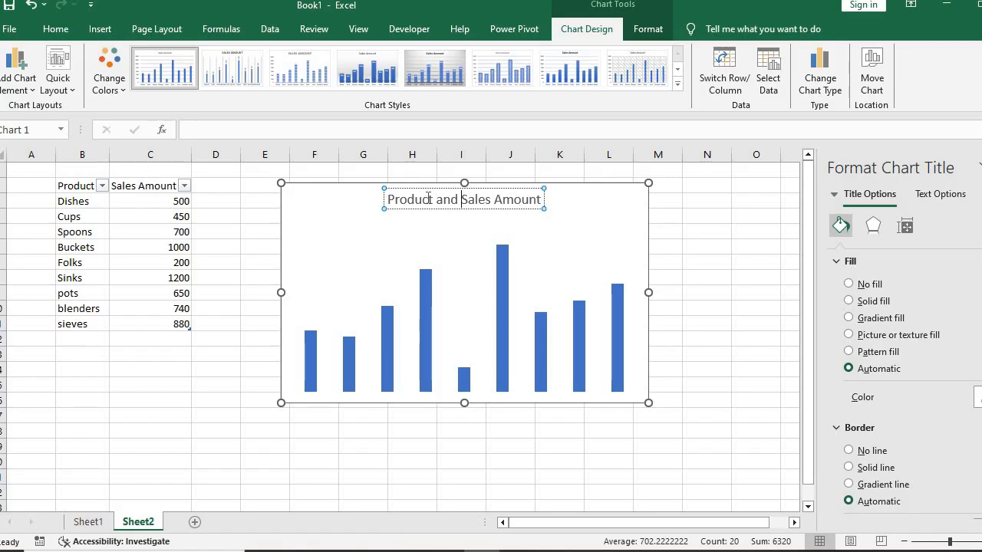
click(574, 226)
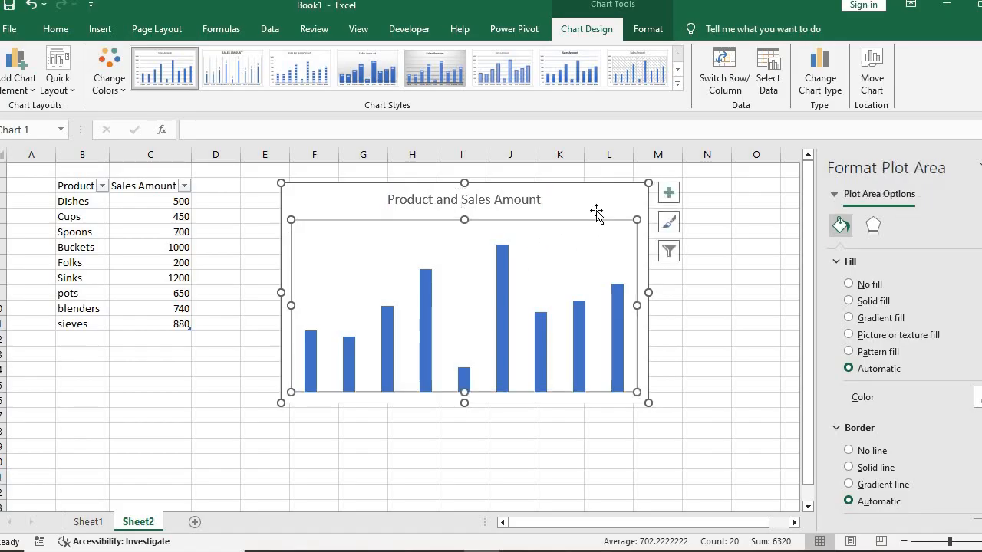
Add a data table beneath the columns of the chart.
click(606, 211)
click(668, 192)
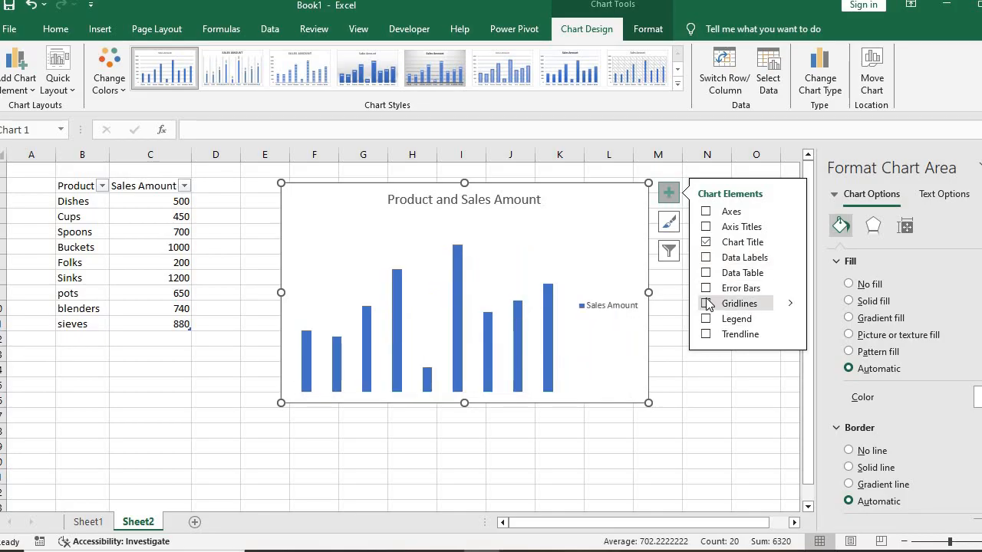
click(706, 229)
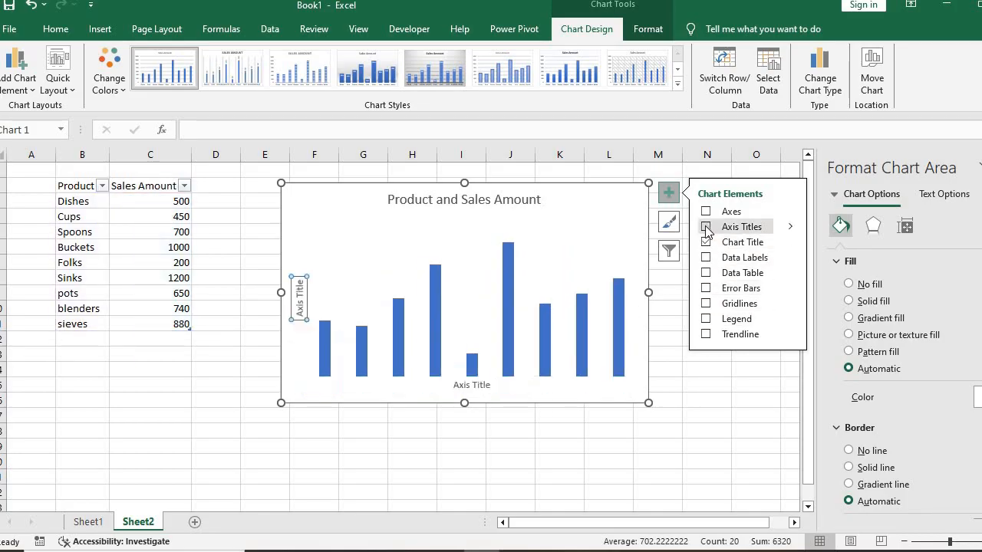
click(707, 274)
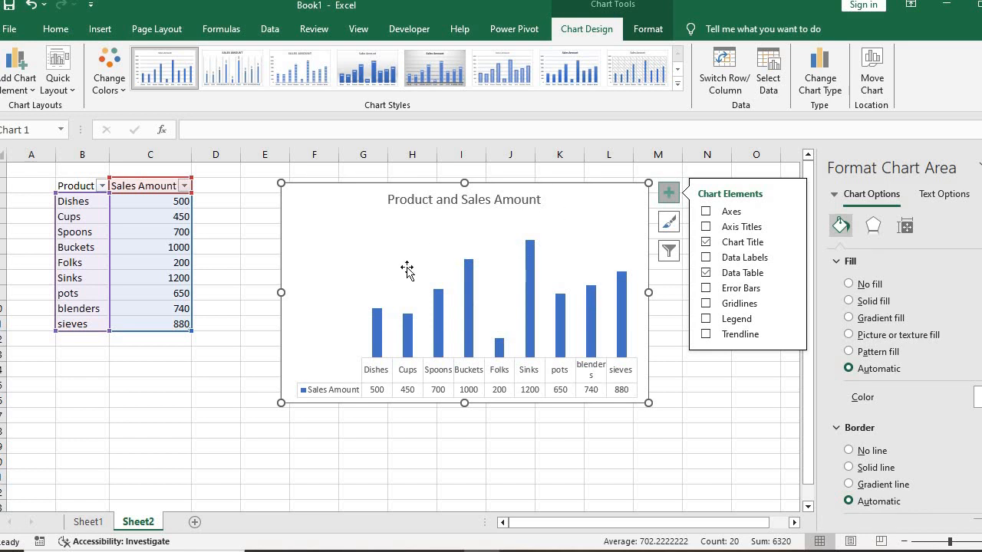
Add axis titles to both axes of the column chart.
click(520, 199)
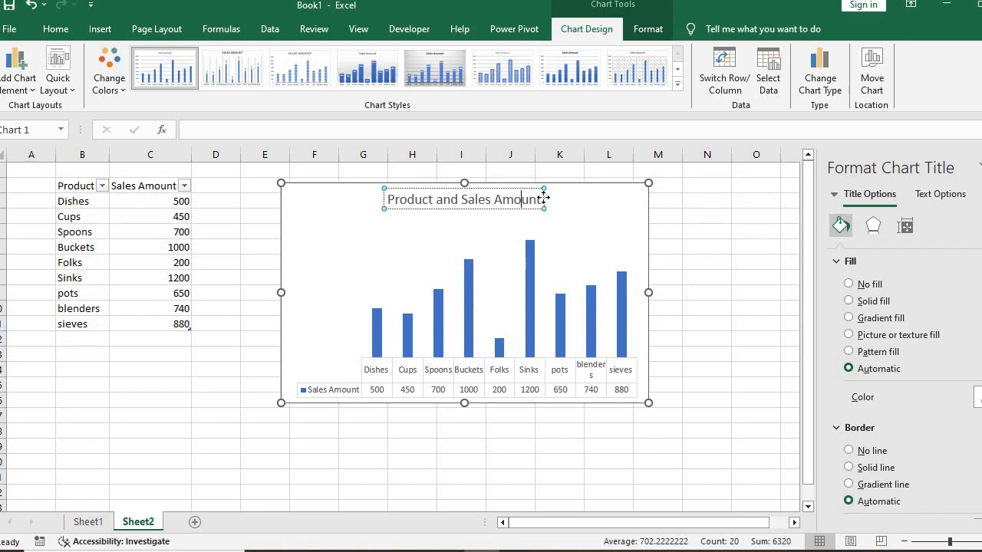
click(614, 194)
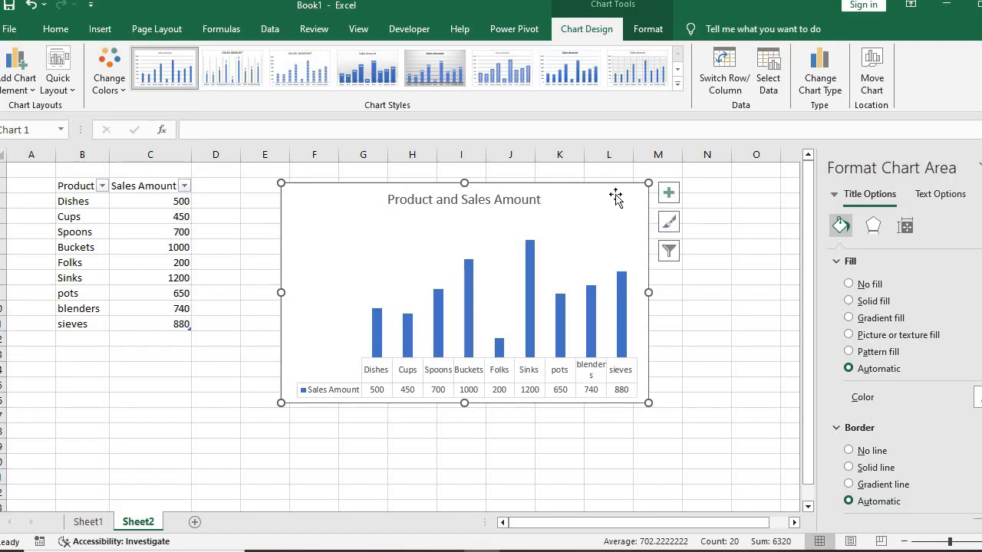
click(669, 193)
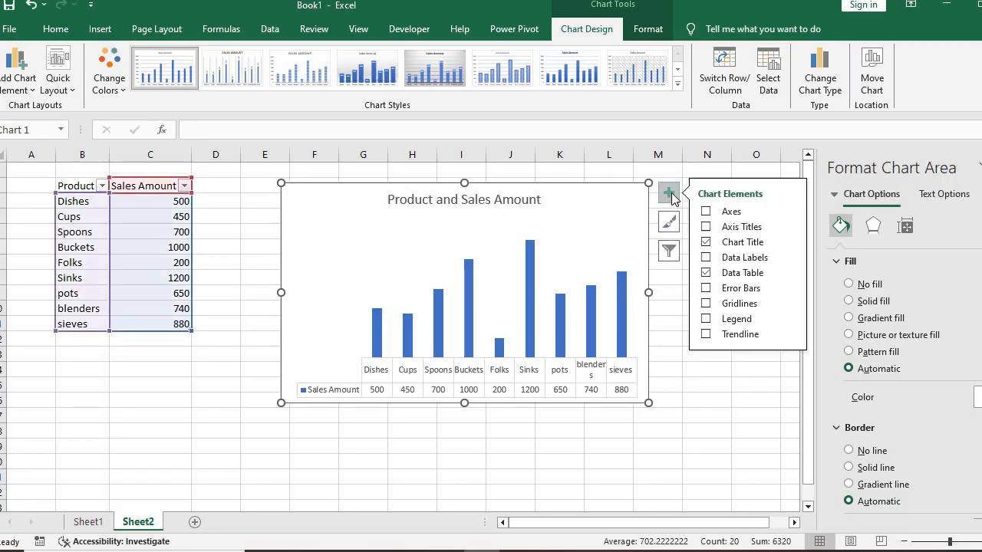
click(705, 227)
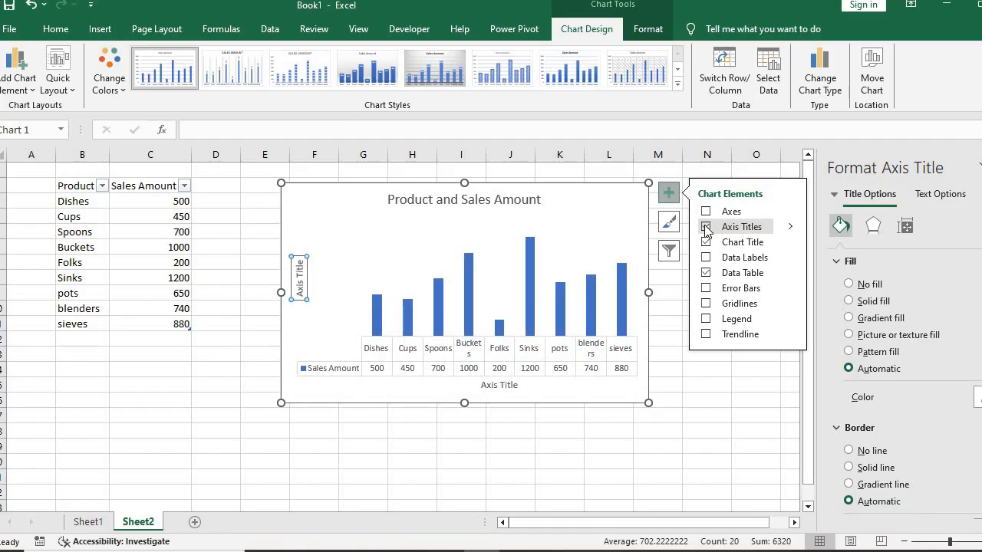
click(579, 354)
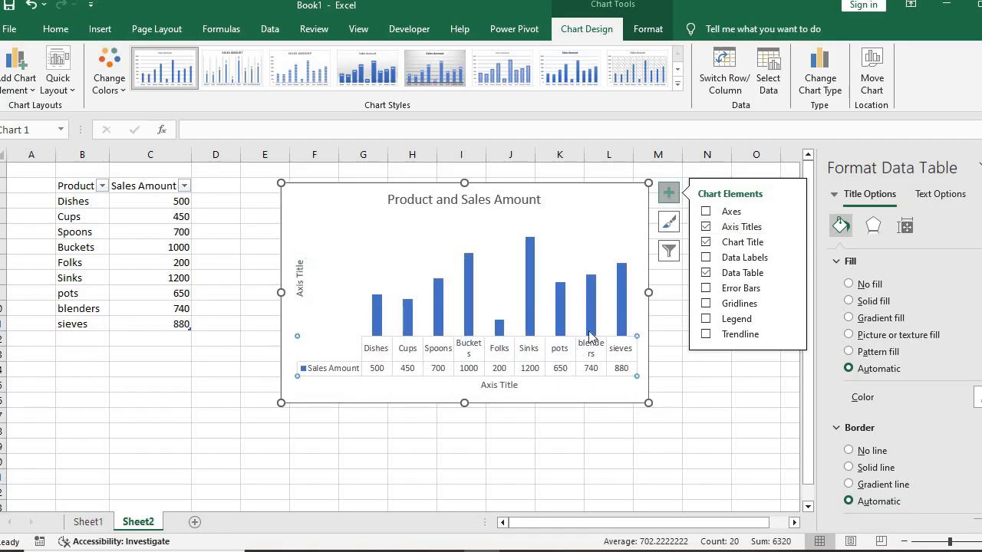
Remove the data table from beneath the columns of the chart.
click(706, 273)
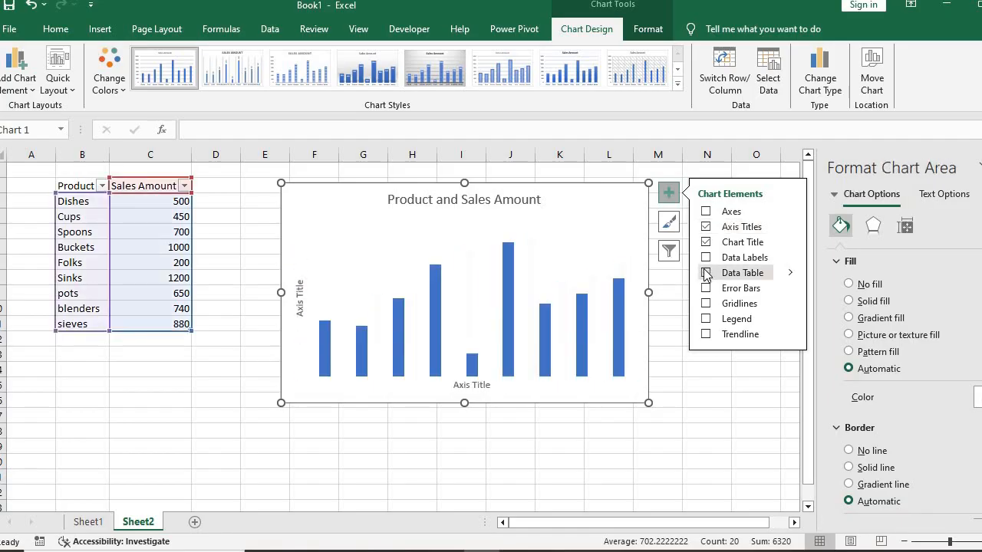
click(503, 325)
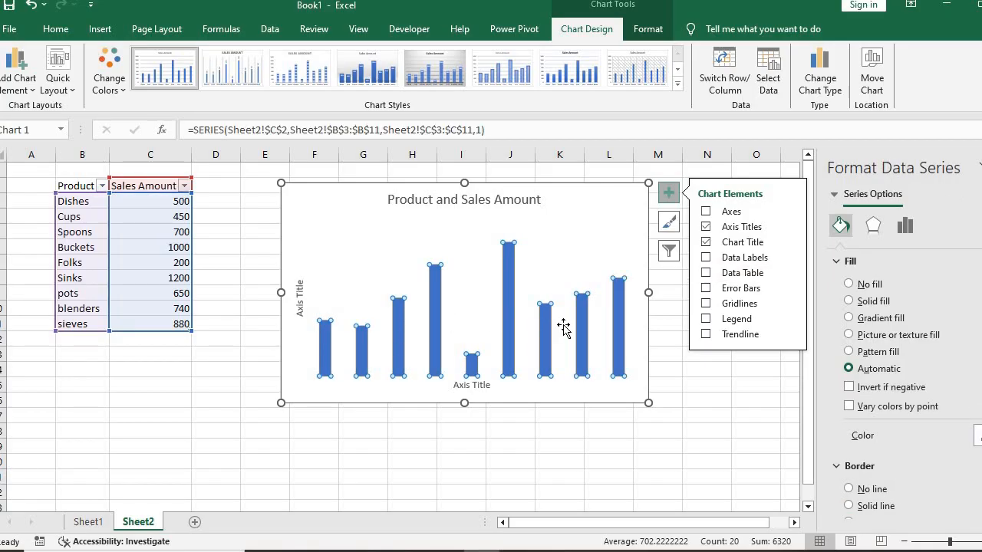
click(512, 325)
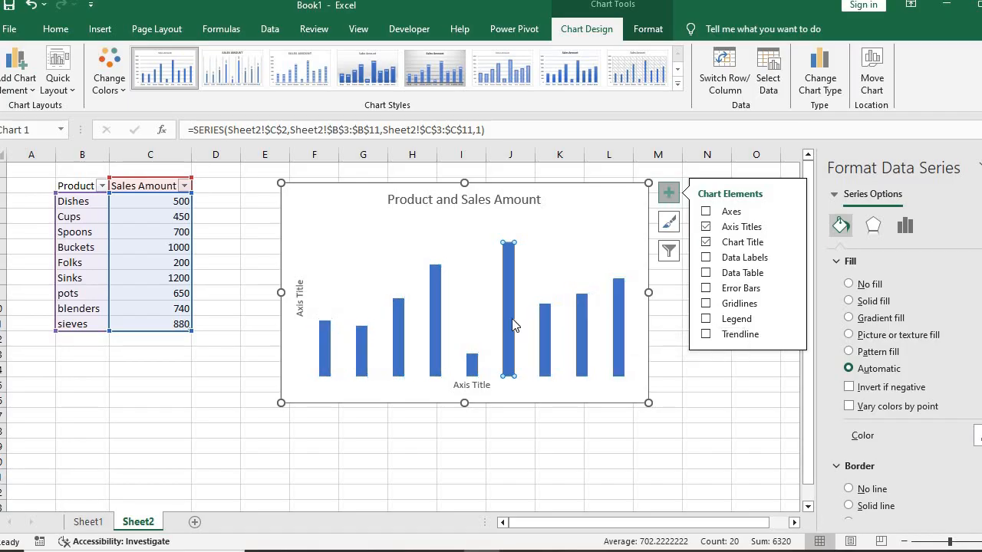
click(557, 325)
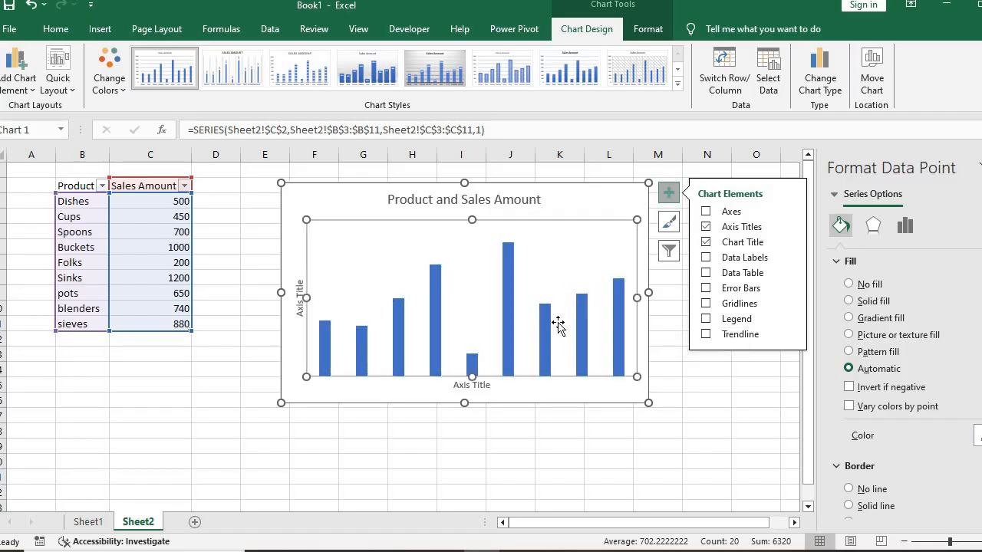
click(610, 198)
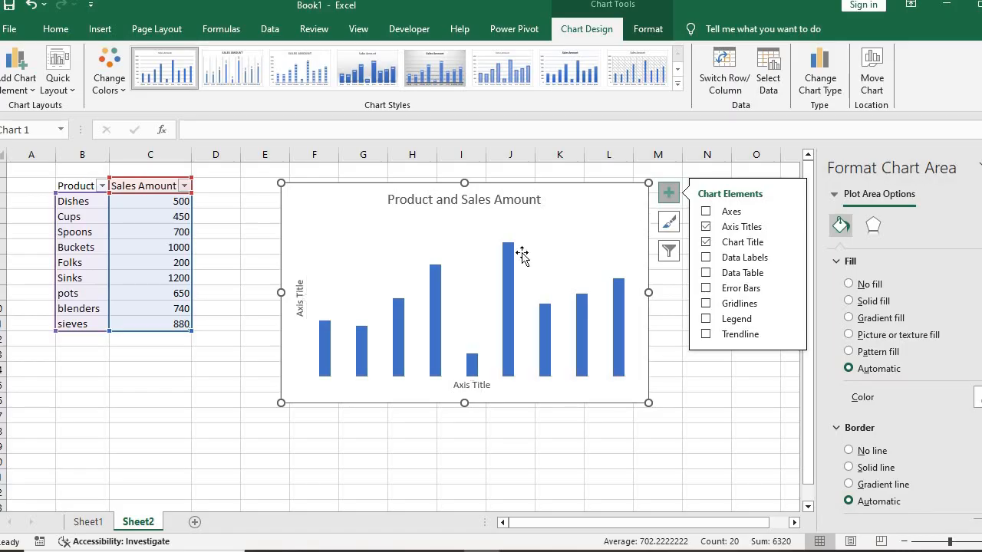
Fill all columns of the Sales Amount series with the standard red colour.
click(508, 260)
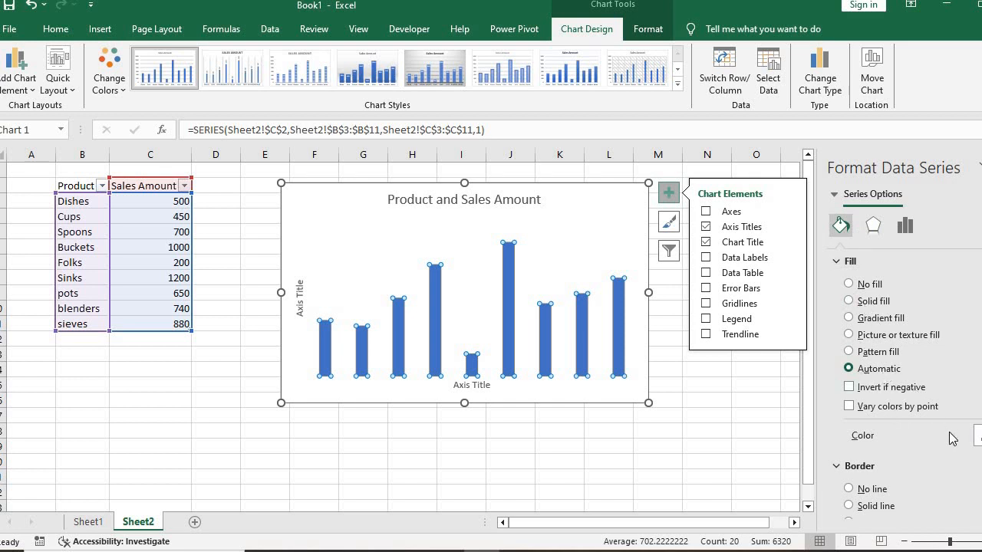
click(977, 435)
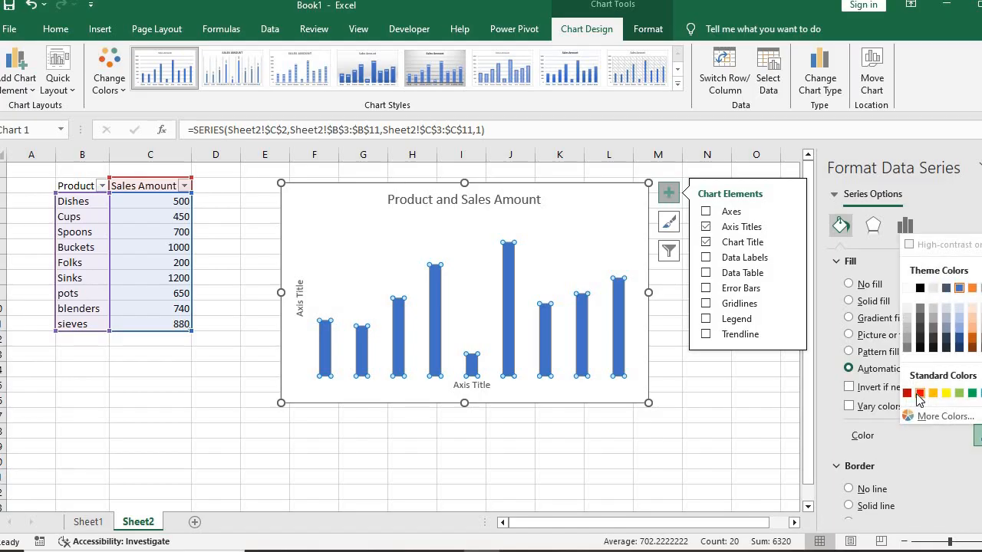
click(919, 393)
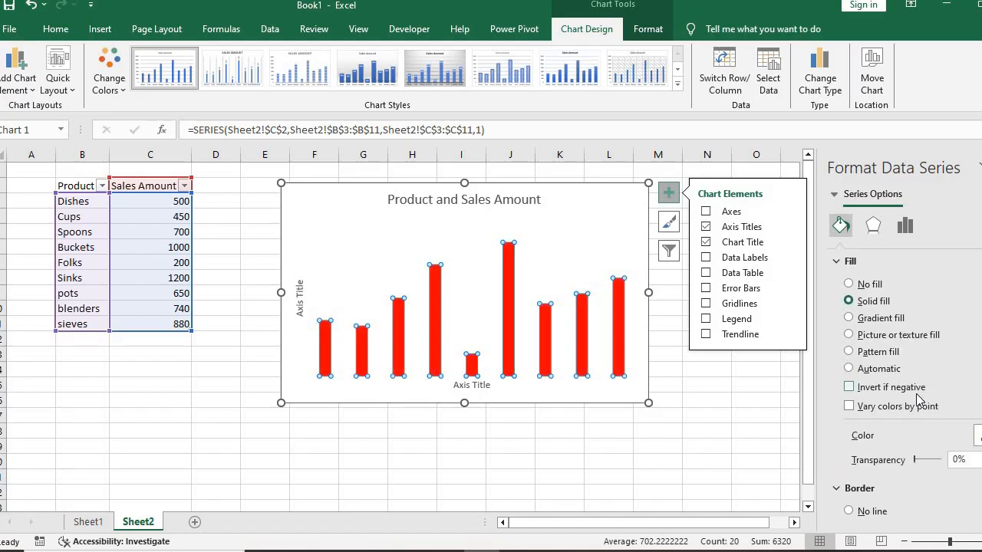
Widen the columns of the Sales Amount series by setting the gap width to 70%.
click(872, 230)
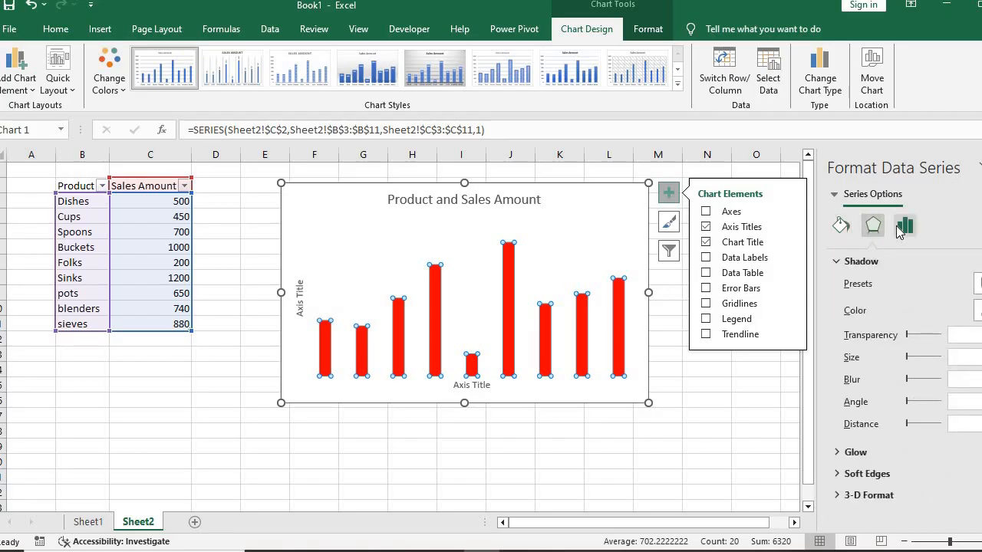
click(902, 229)
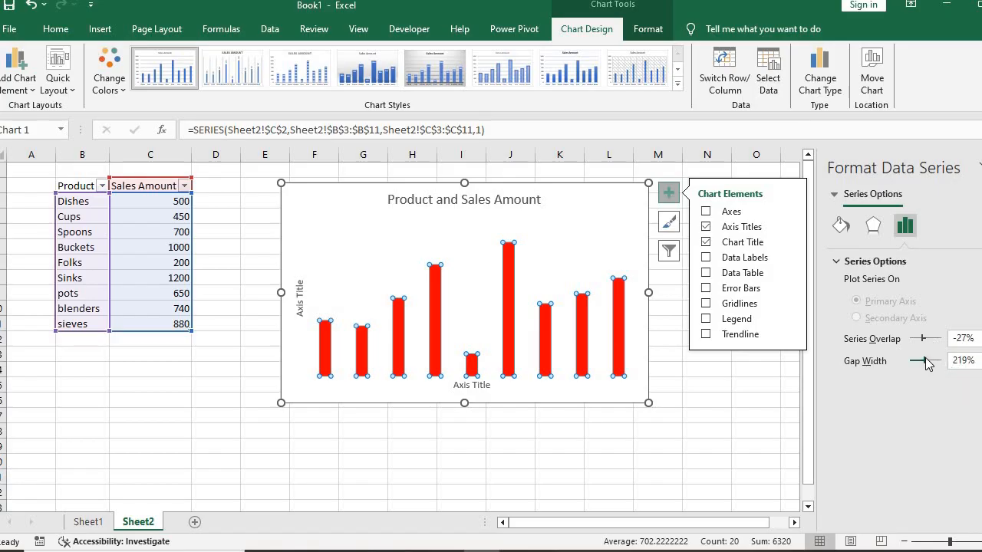
drag(924, 361, 932, 362)
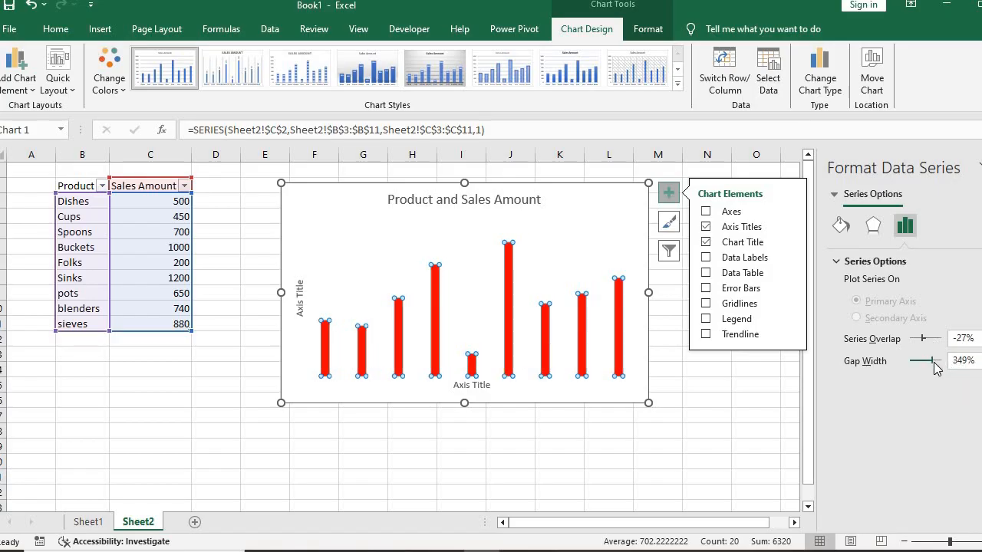
mouse_move(935, 360)
mouse_down()
mouse_move(908, 362)
mouse_move(921, 359)
mouse_up()
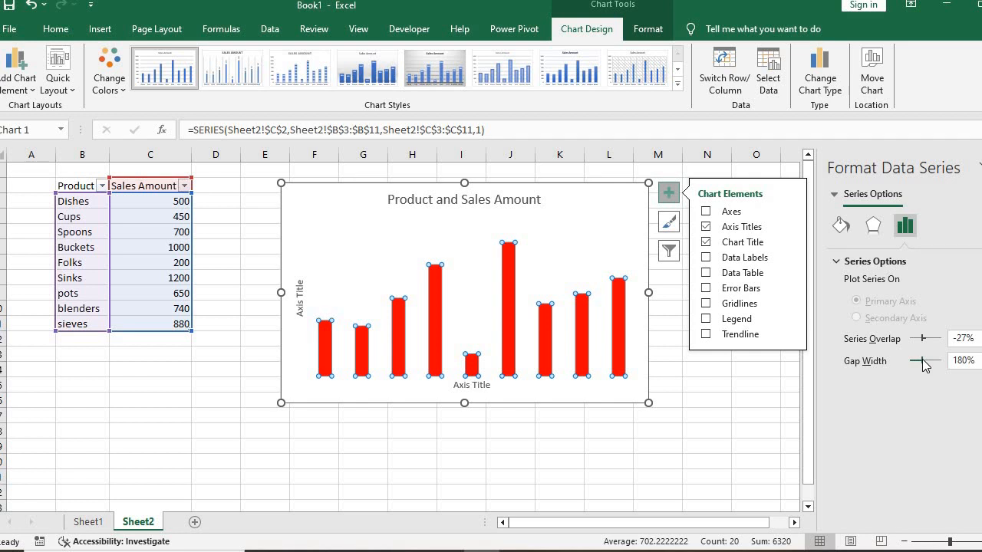
drag(922, 359, 920, 360)
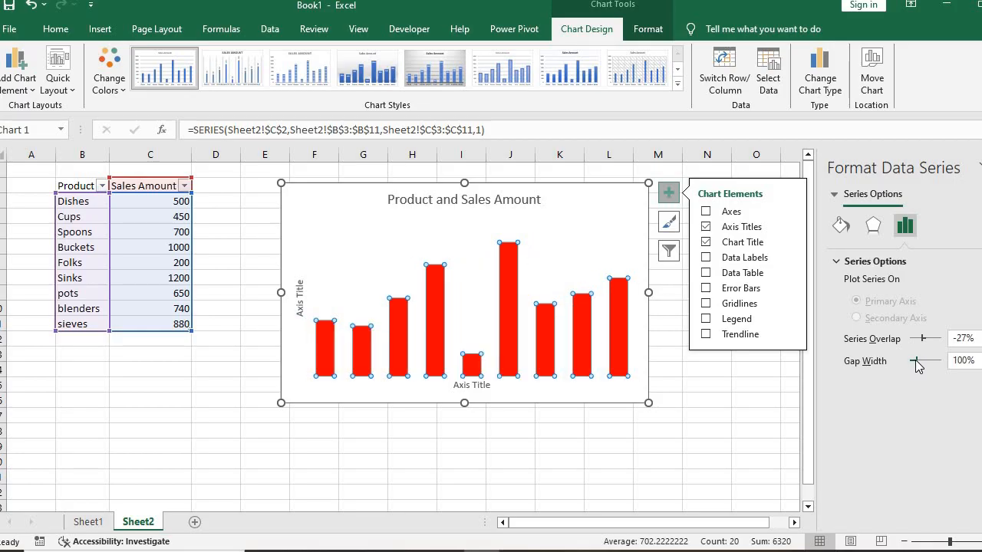
drag(915, 360, 914, 360)
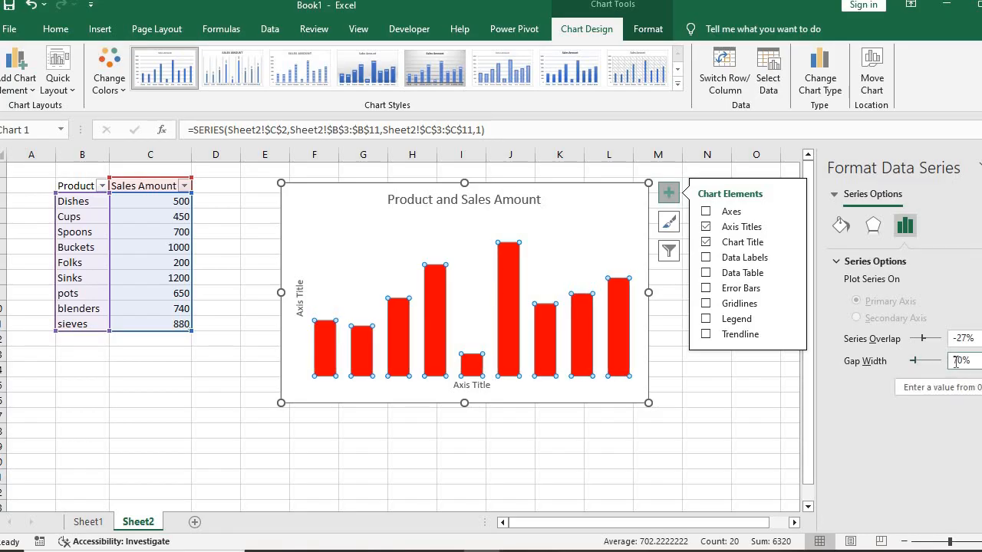
click(881, 221)
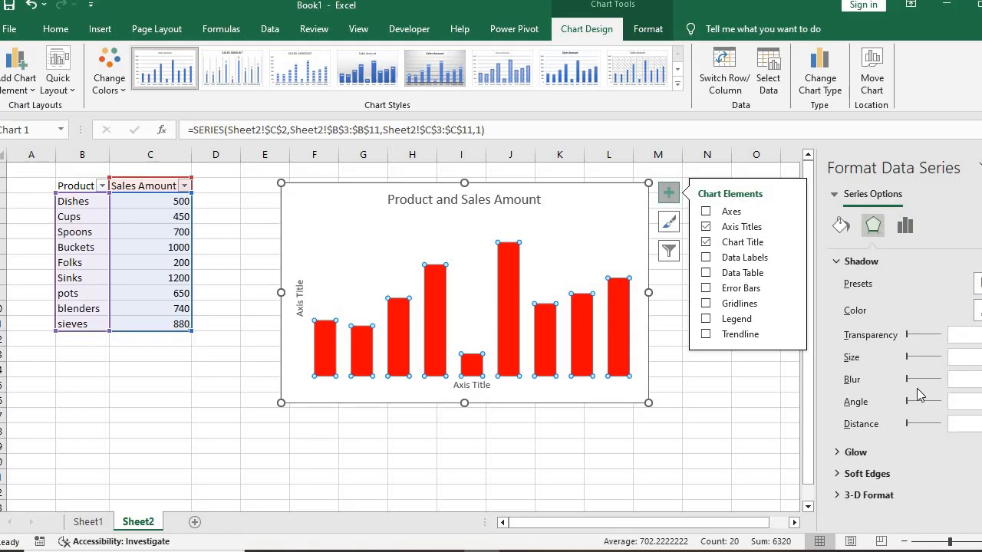
click(839, 261)
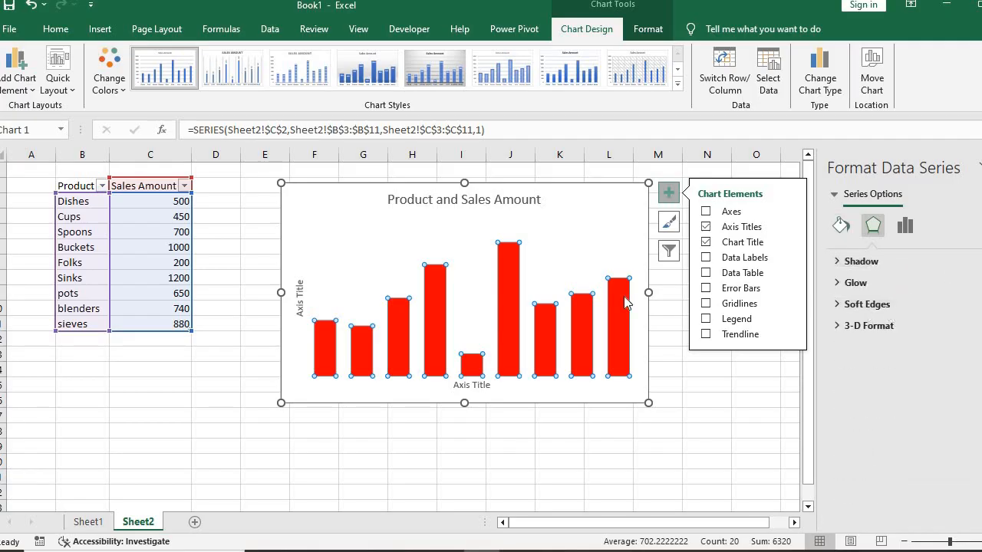
click(662, 429)
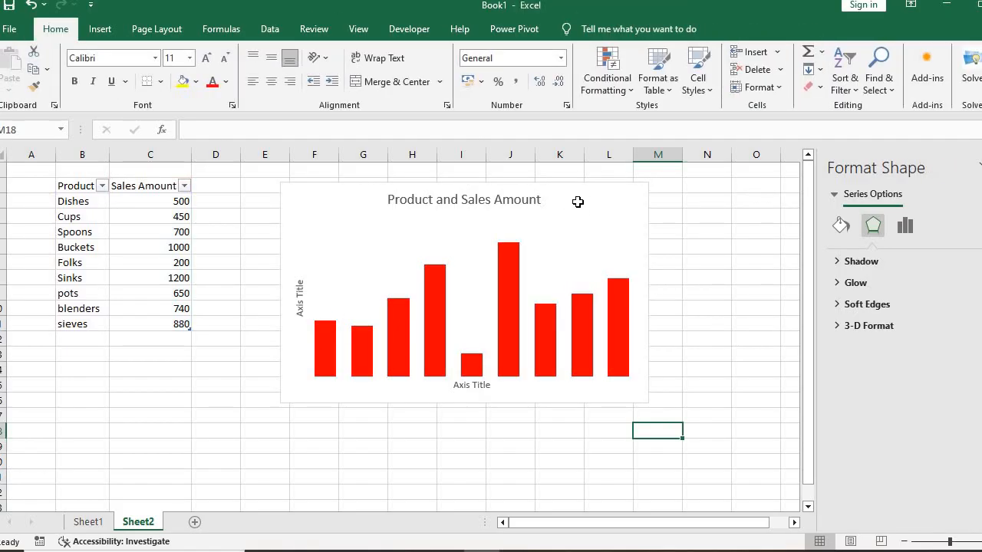
click(585, 209)
click(587, 30)
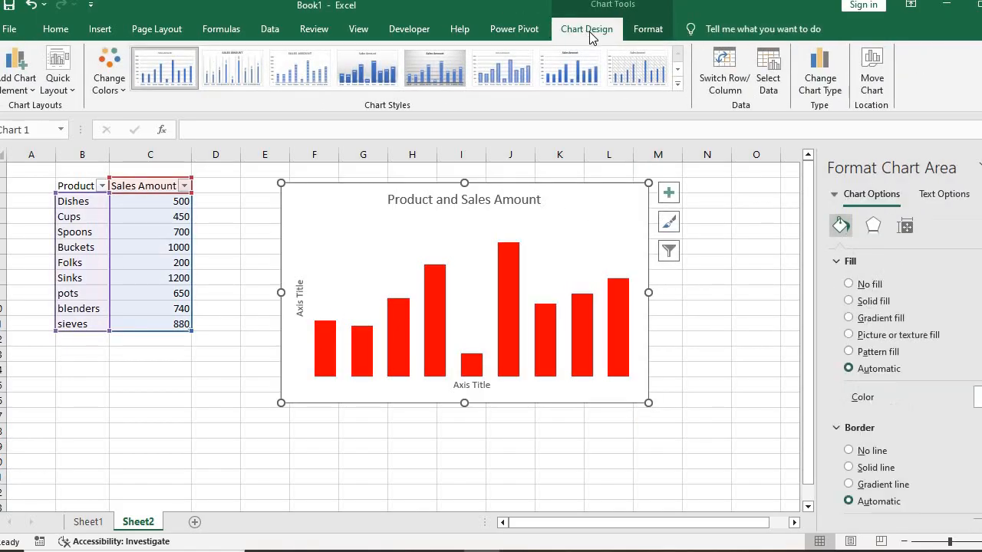
click(598, 238)
click(752, 294)
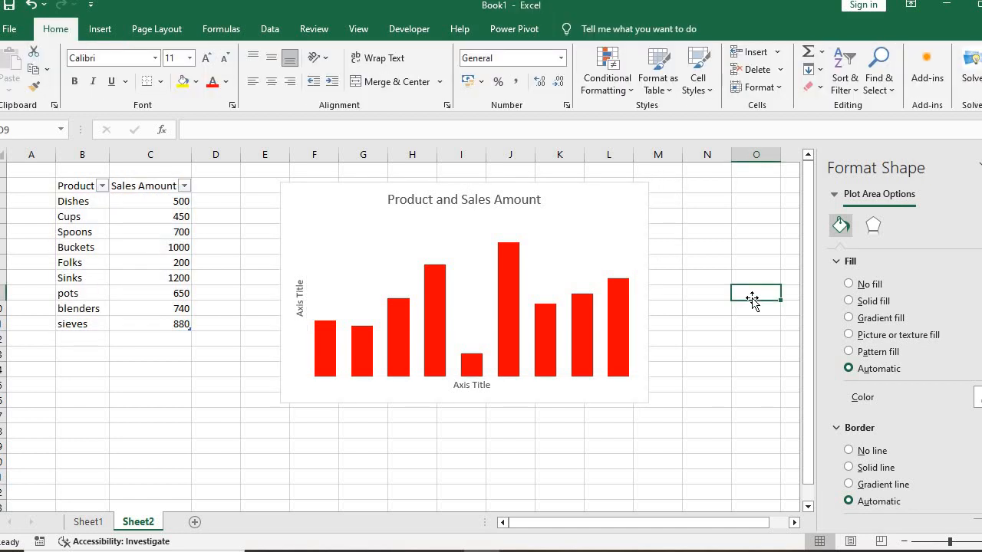
Apply the chart style with the dark grey gradient background and blue columns, and remove the chart's gridlines.
click(627, 221)
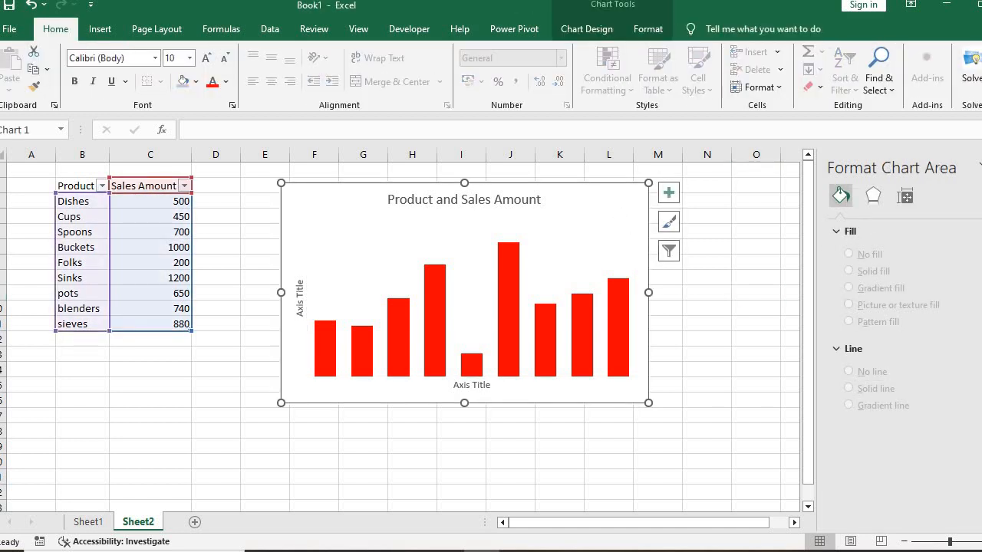
click(593, 29)
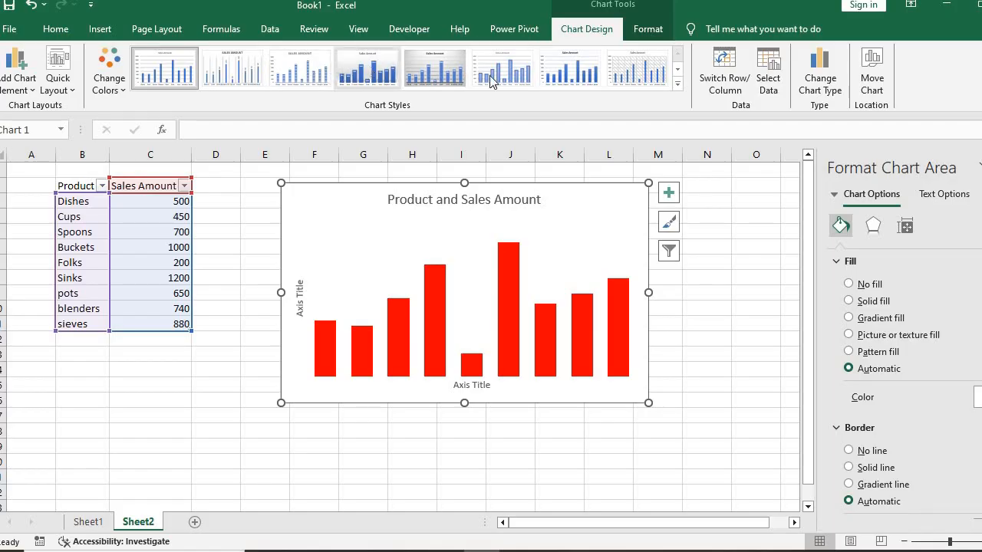
click(678, 82)
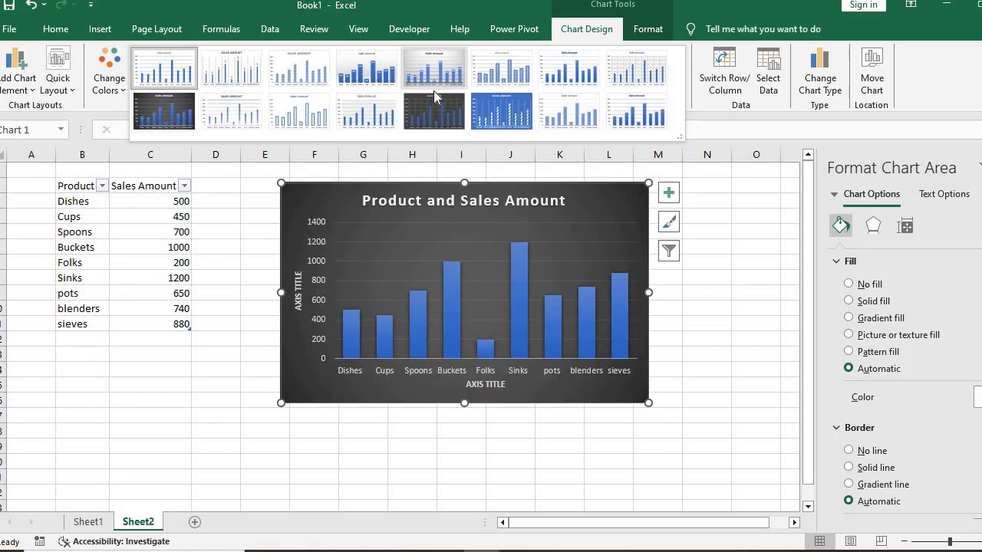
click(177, 109)
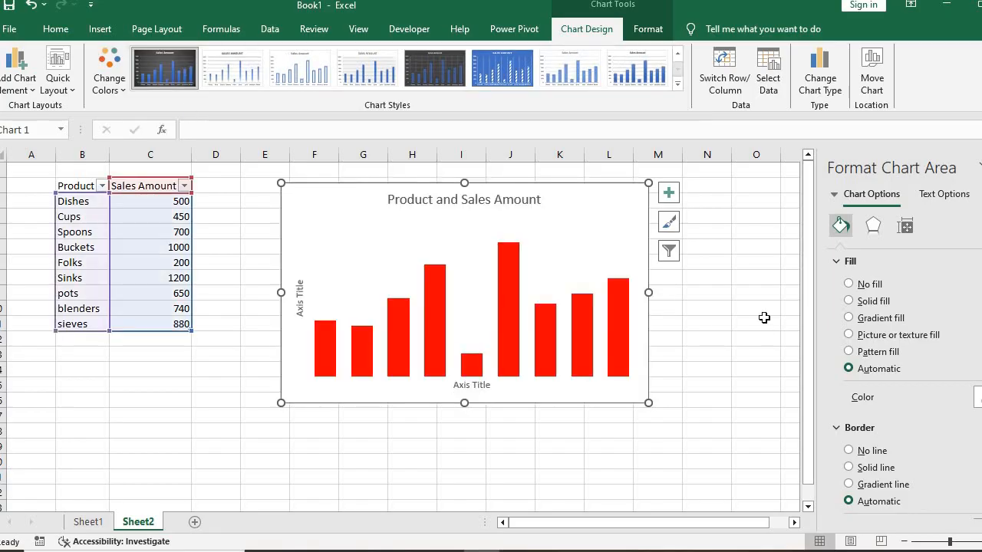
click(668, 194)
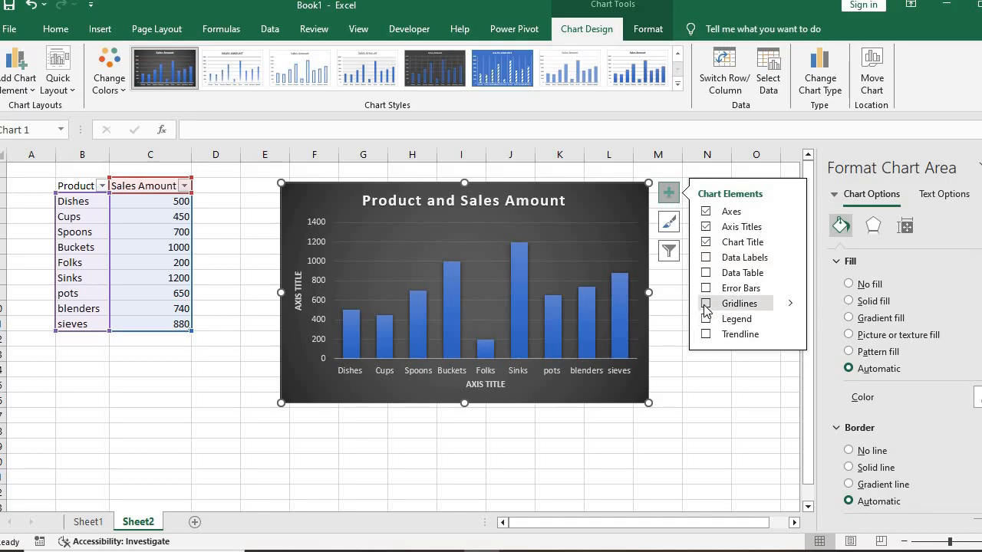
Colour the chart title text standard red and enlarge it to font size 20.
click(508, 202)
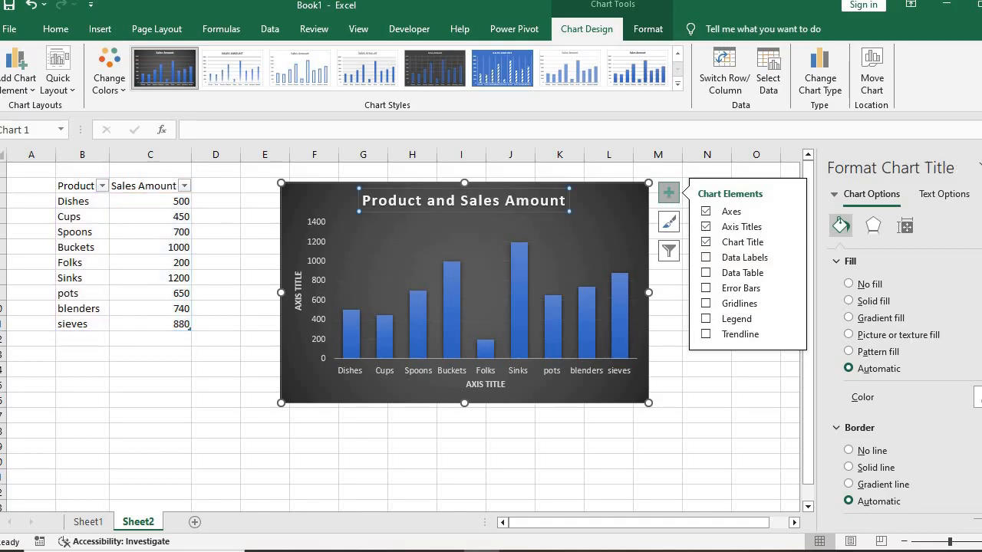
triple_click(497, 201)
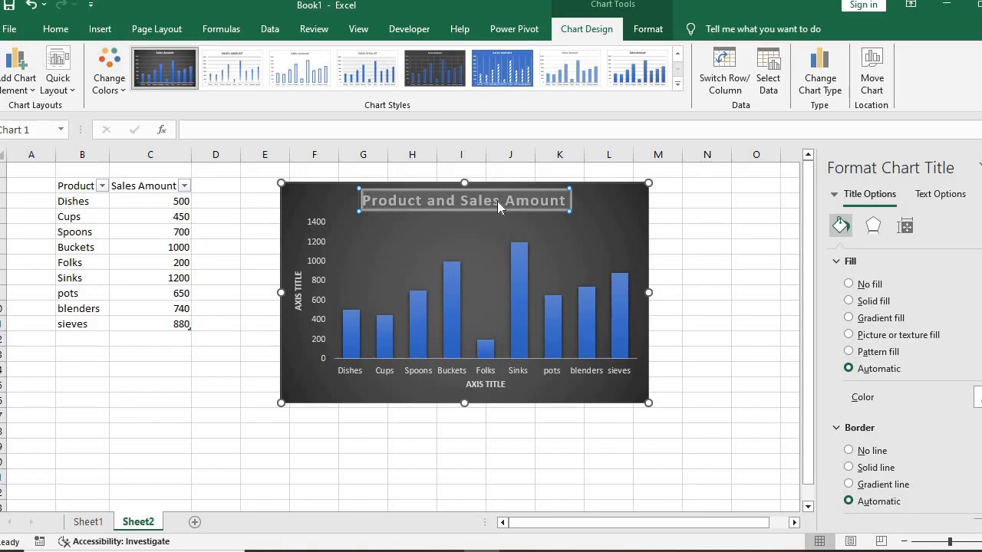
click(497, 201)
triple_click(491, 201)
click(67, 28)
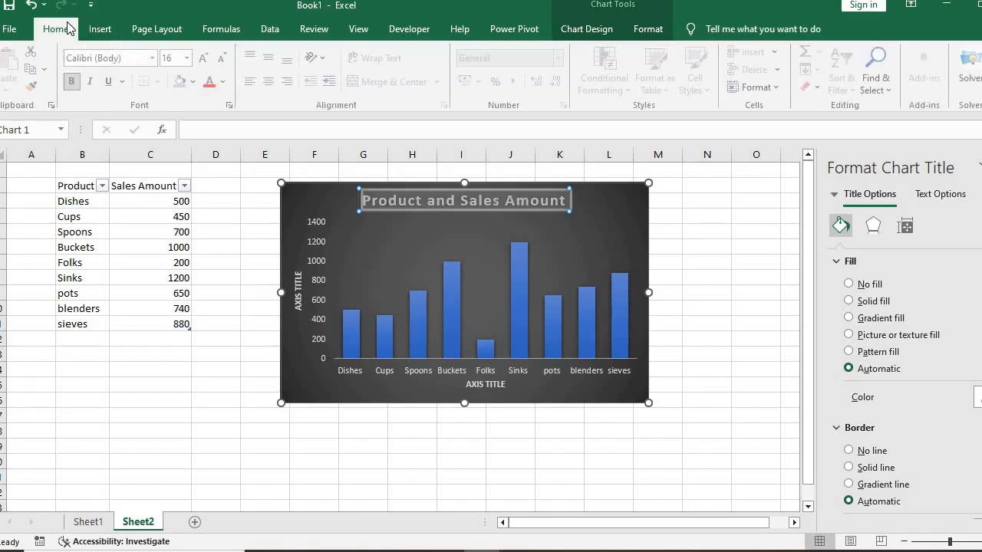
click(226, 81)
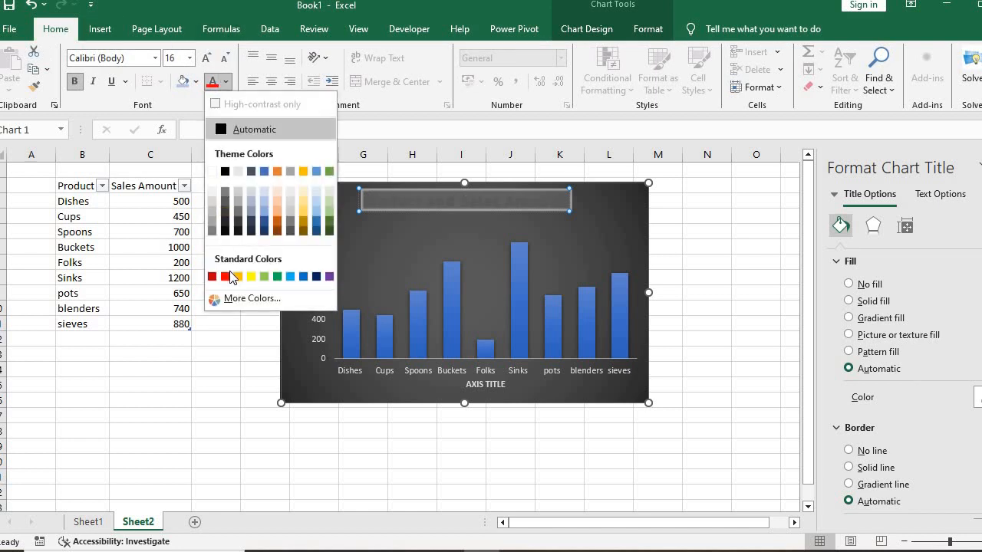
click(227, 275)
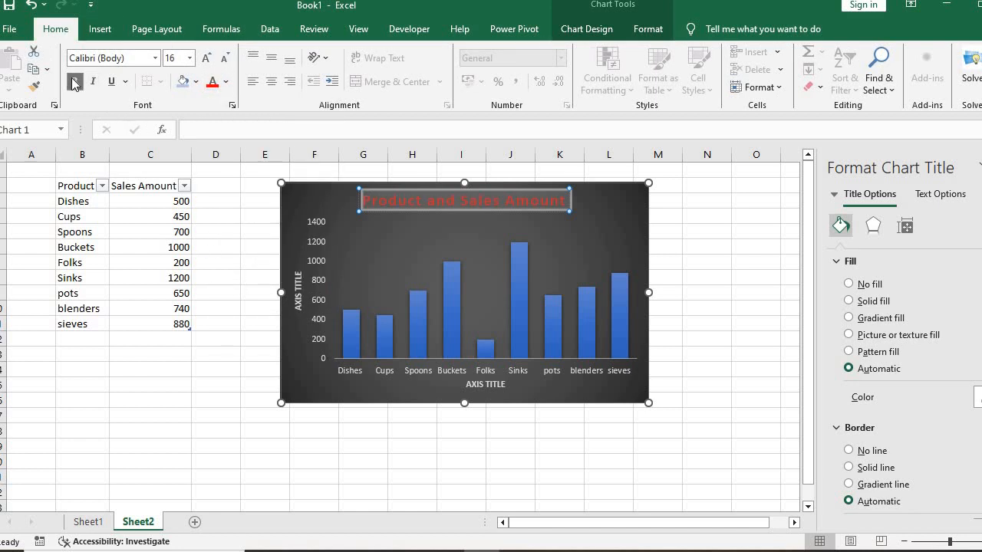
click(207, 59)
click(207, 59)
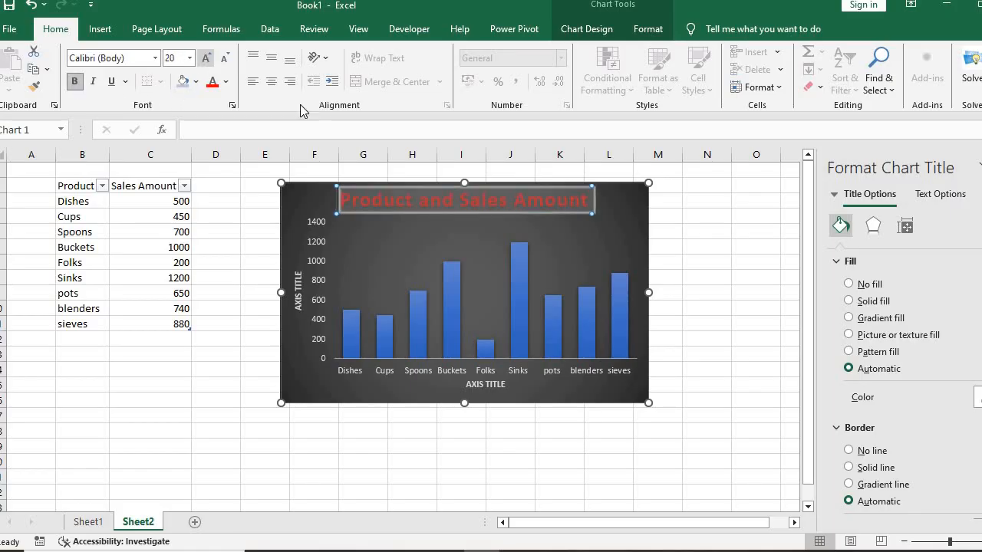
click(758, 326)
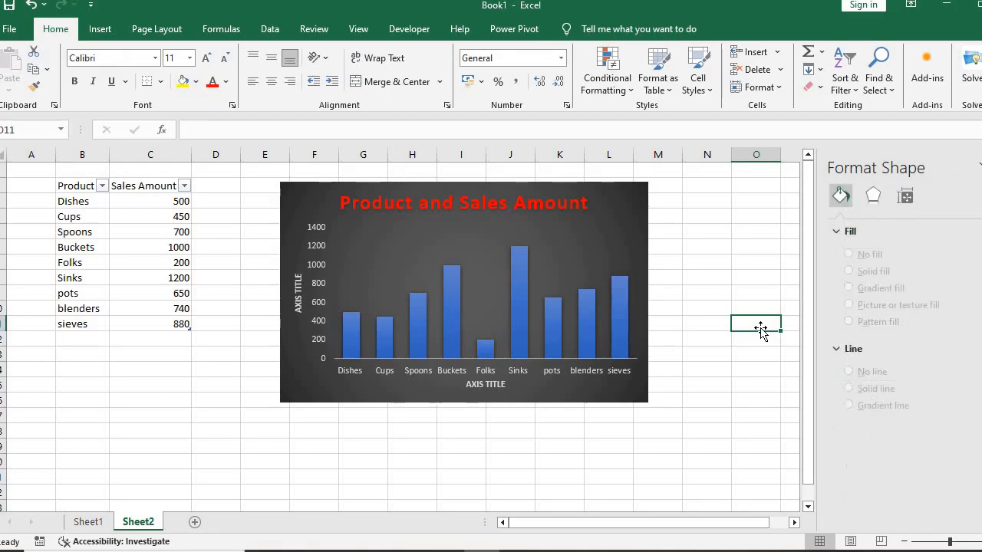
Give the chart area a solid border in standard yellow and choose the second compound line type for it.
click(640, 201)
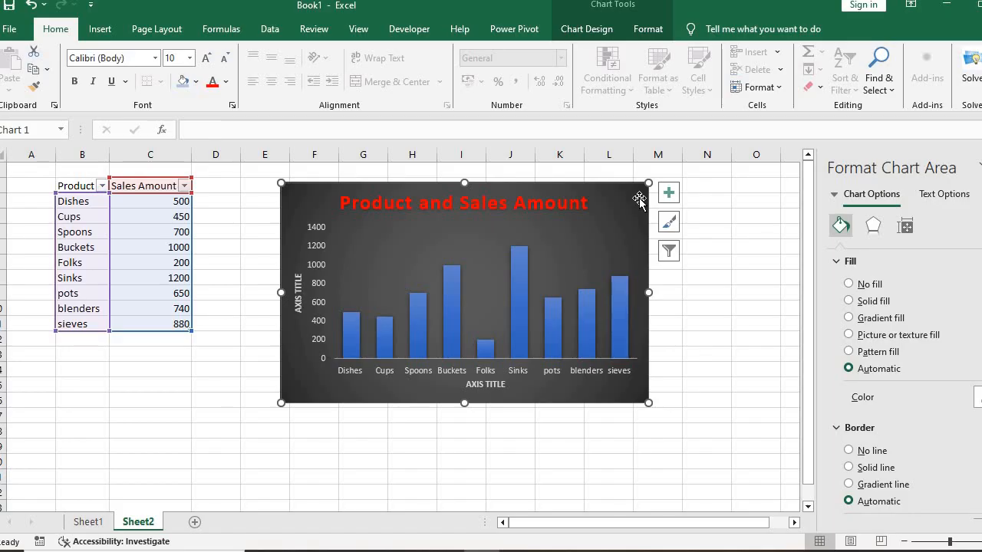
click(838, 263)
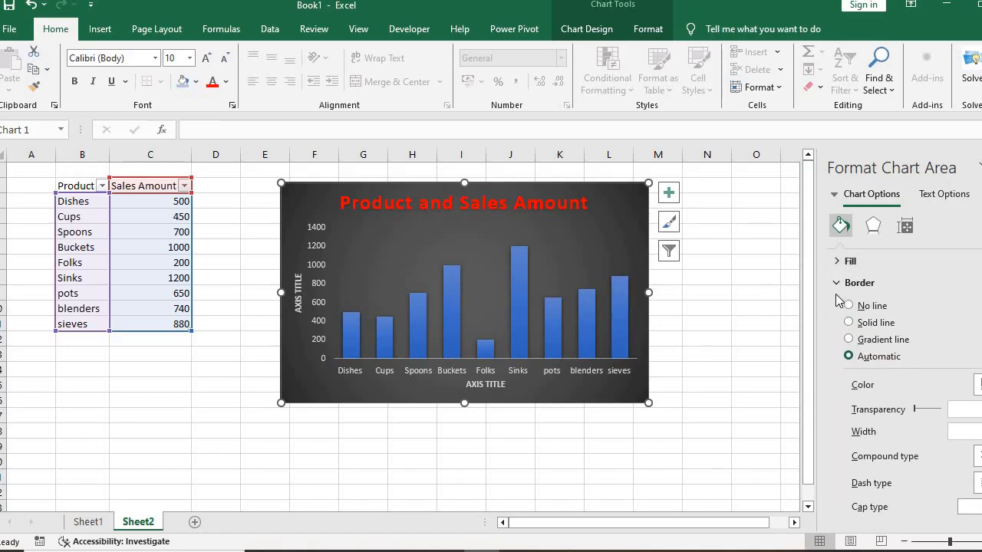
click(837, 284)
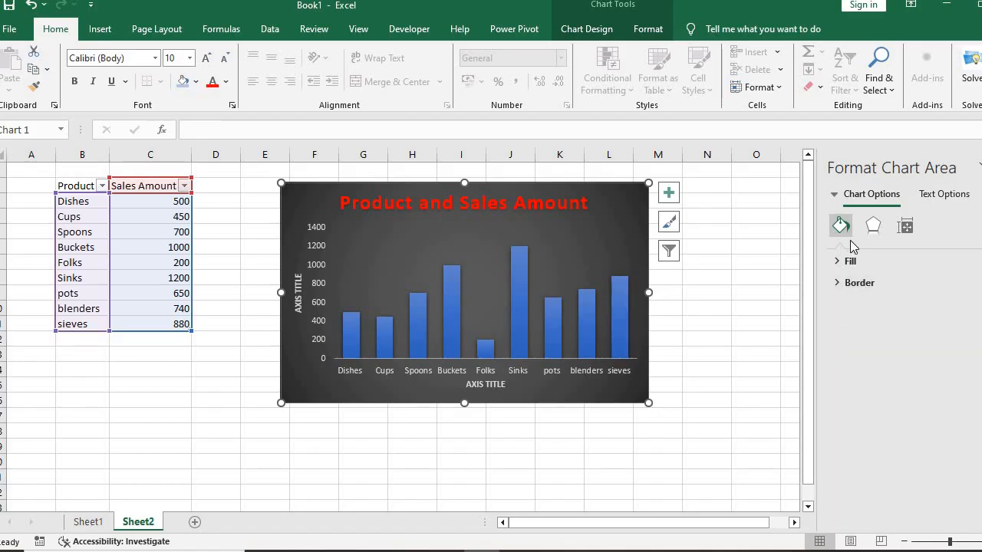
click(838, 283)
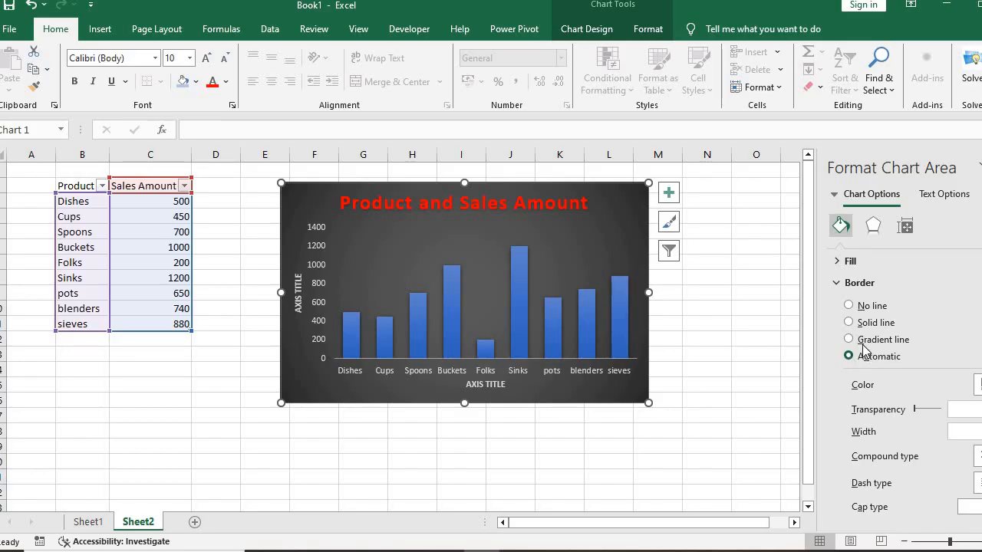
click(978, 384)
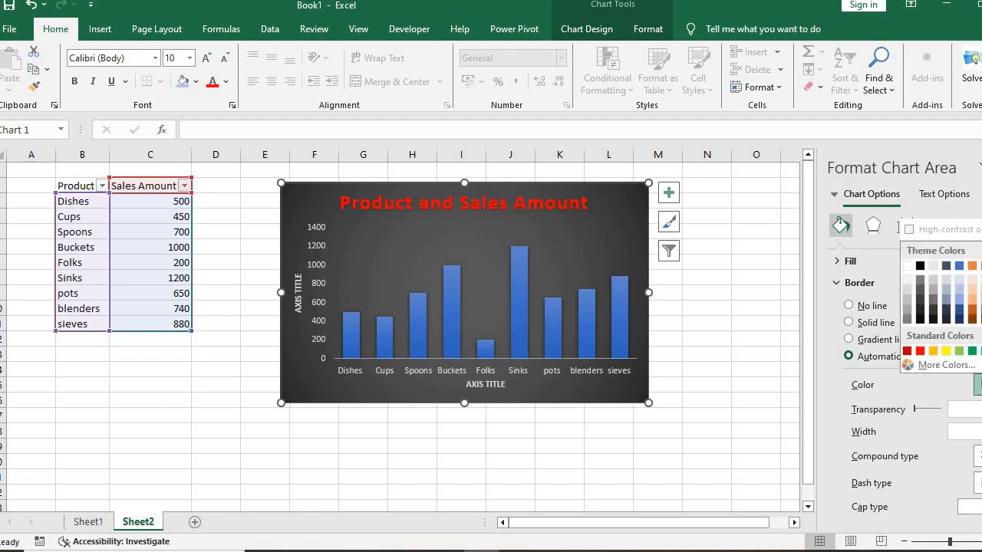
click(948, 352)
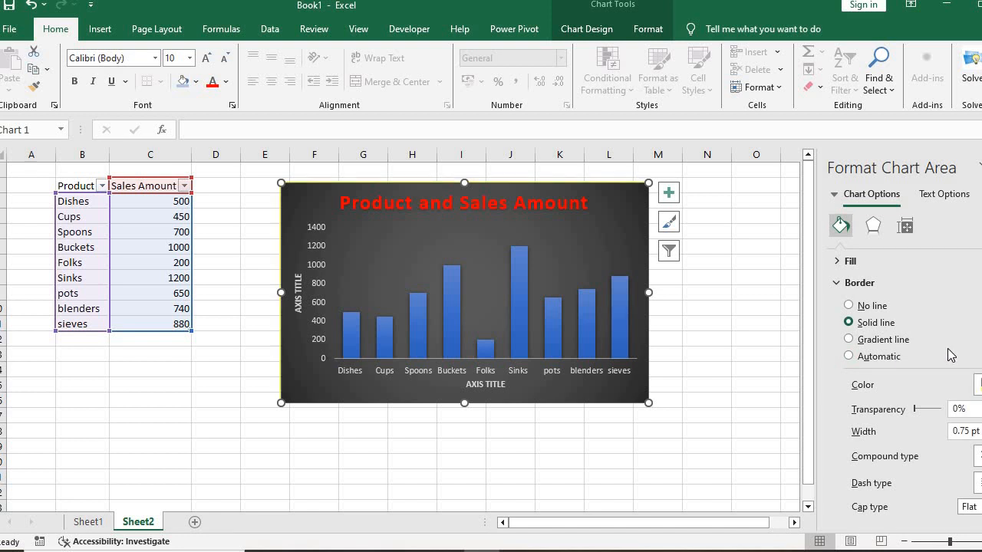
click(977, 456)
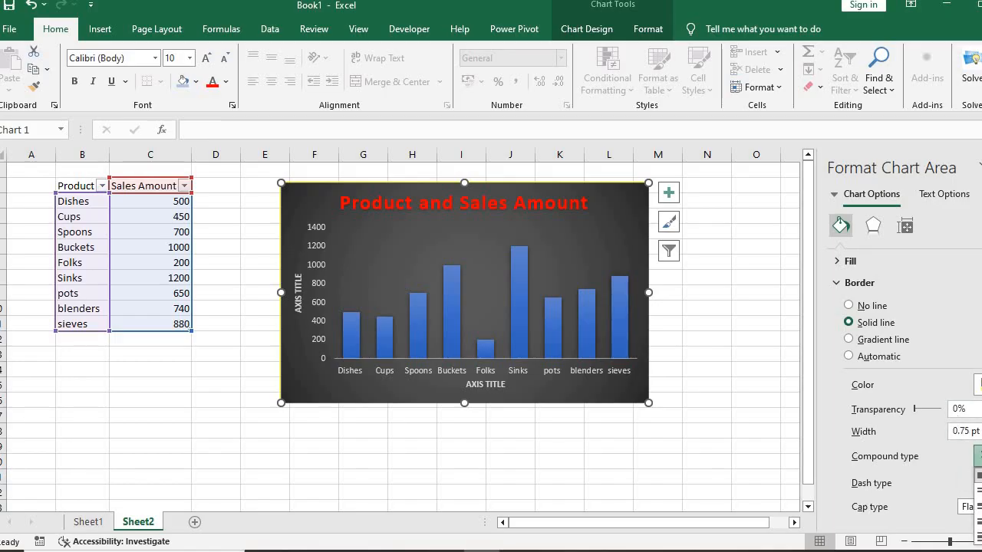
click(979, 488)
click(749, 311)
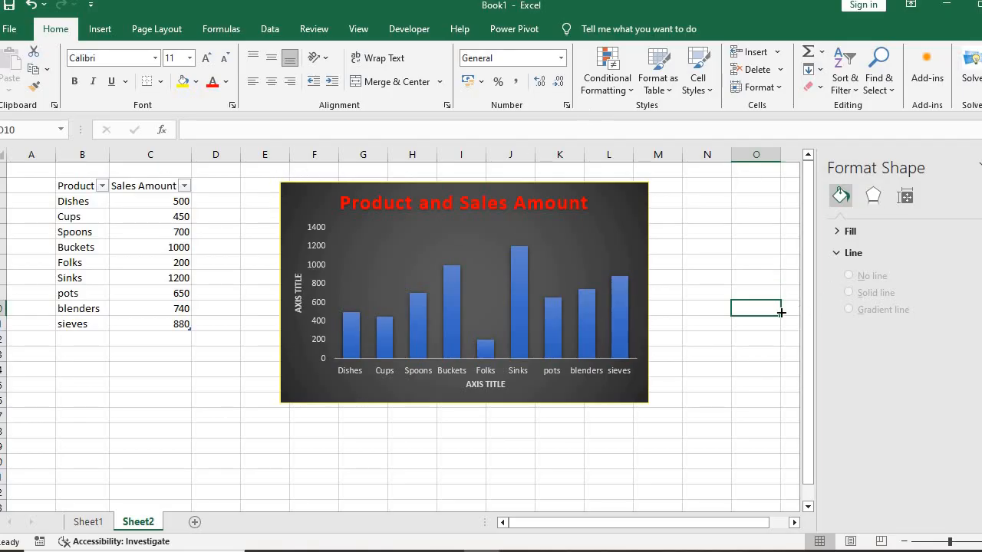
Replace the horizontal axis title text of the column chart with "Product".
click(623, 258)
click(618, 197)
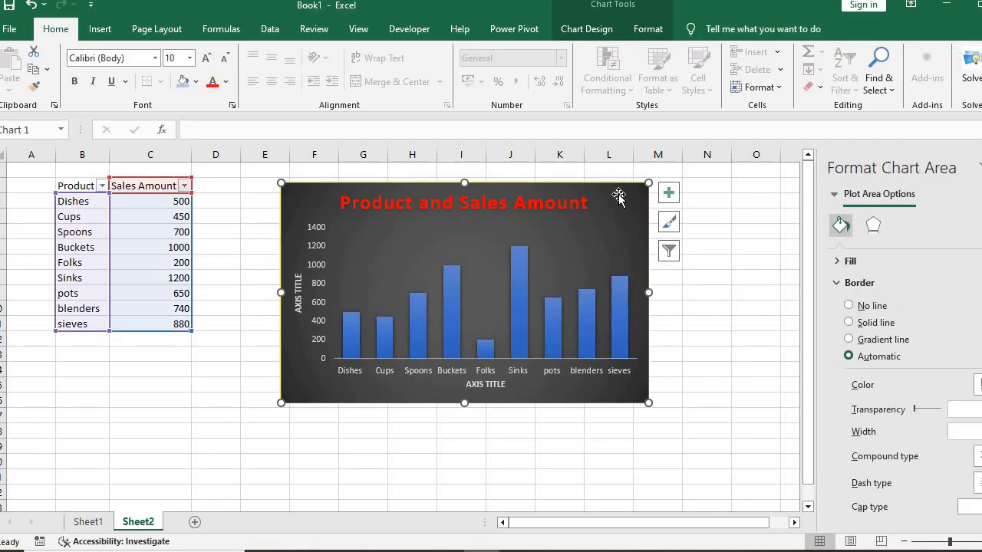
triple_click(479, 386)
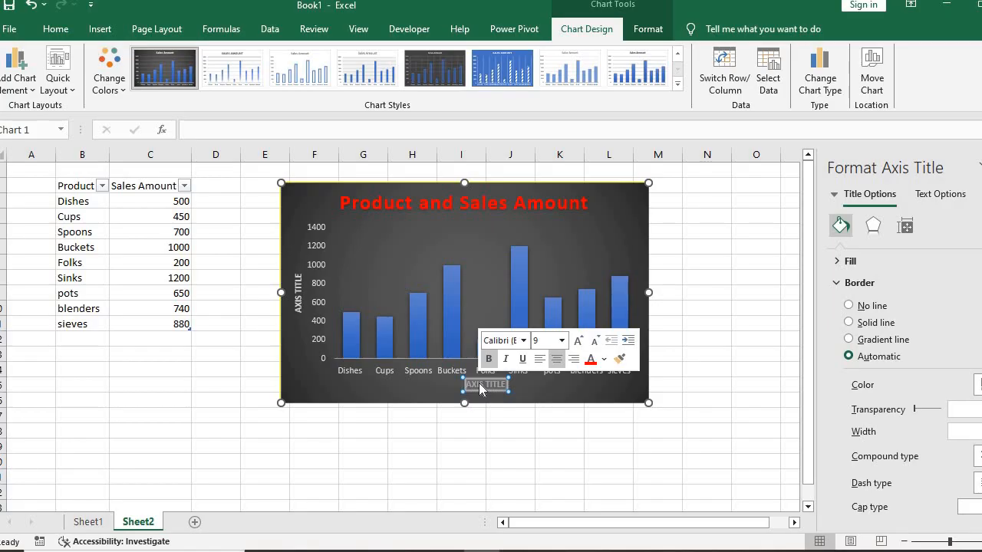
key(Delete)
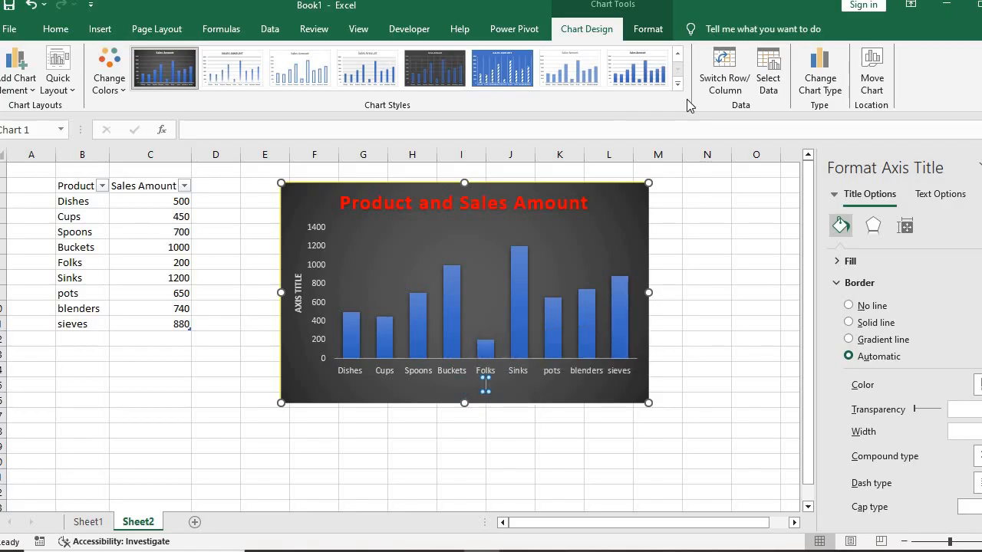
text(Product)
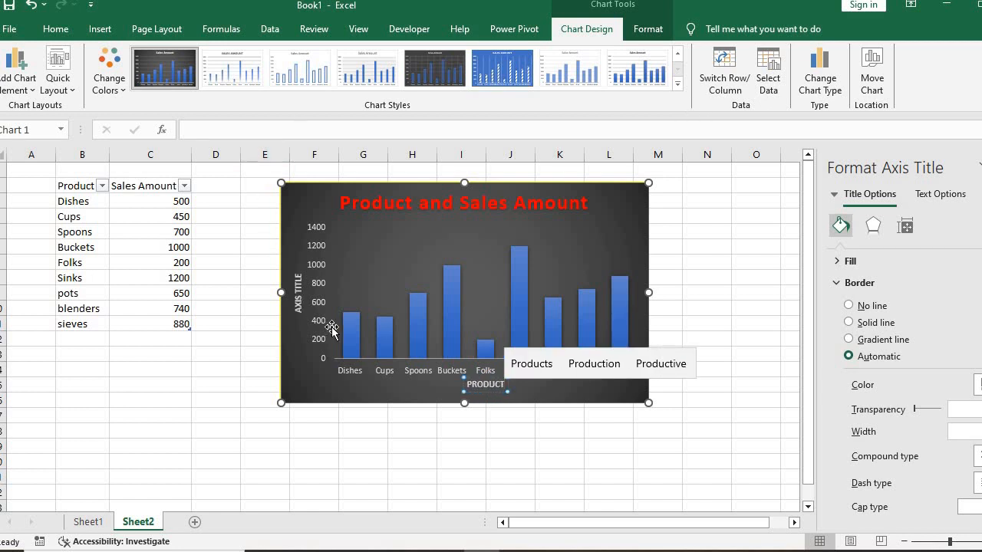
click(300, 302)
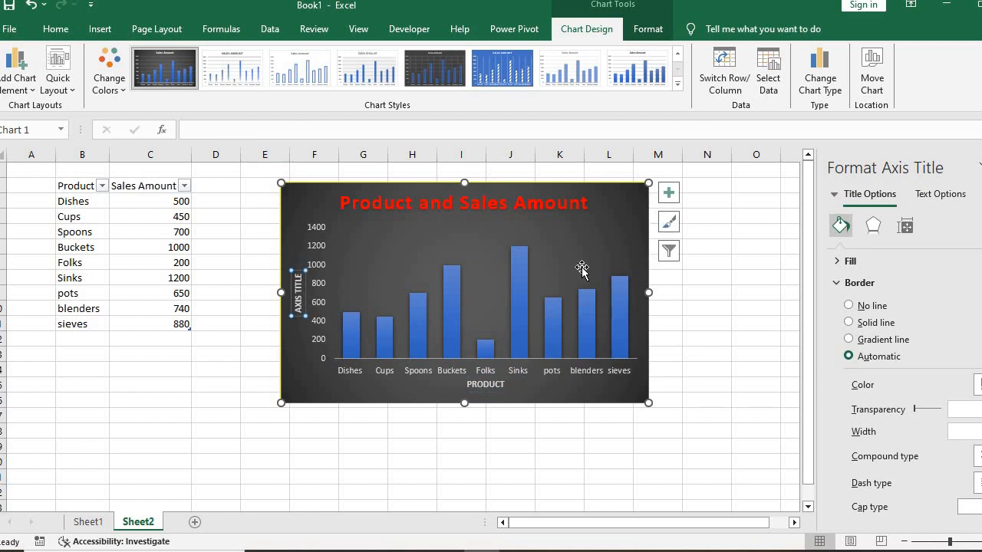
click(598, 276)
click(596, 207)
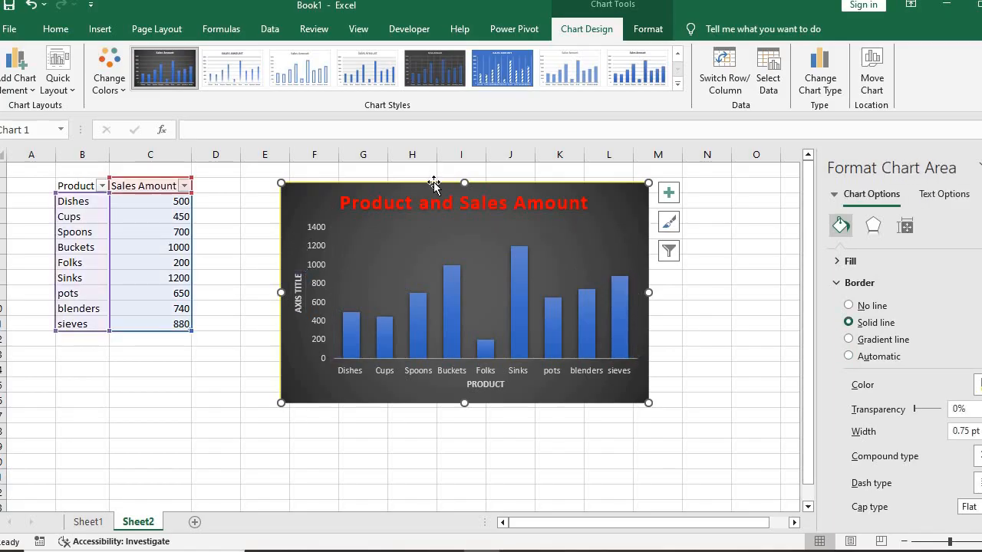
Shift the chart title to the right edge of the chart and close the formatting pane.
click(486, 196)
drag(486, 196, 657, 238)
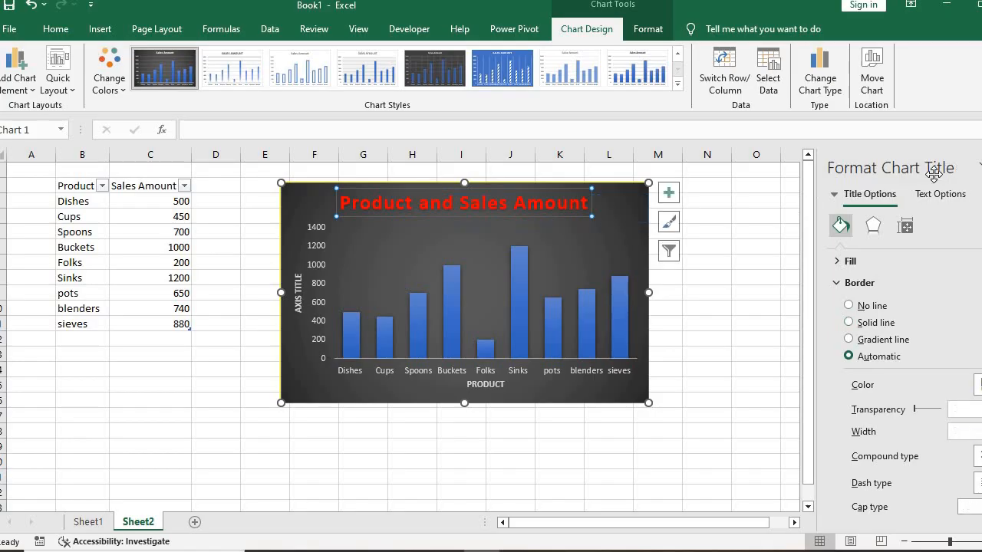
click(713, 234)
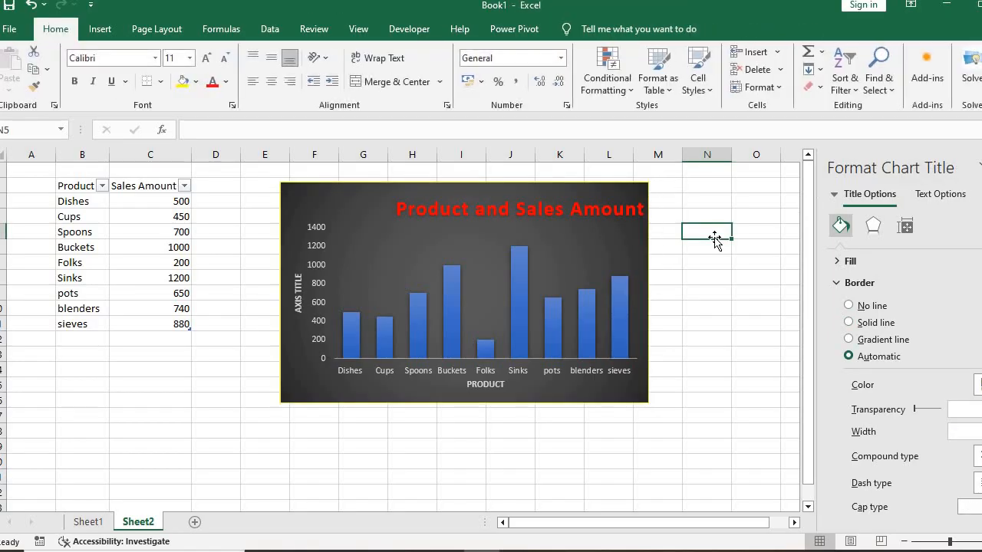
click(981, 167)
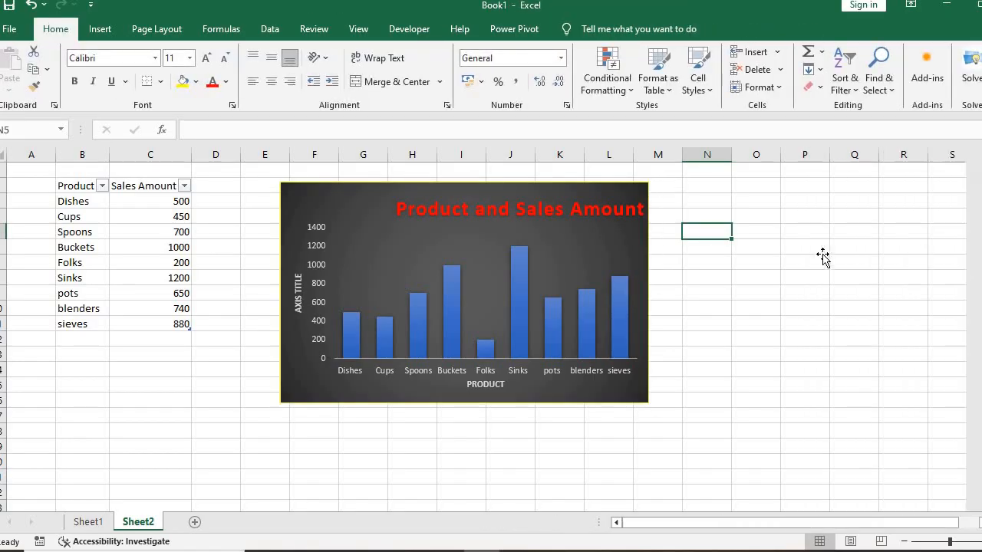
Undo the chart title move and relocate the whole column chart to the right, over columns K to R.
mouse_move(612, 196)
mouse_down()
mouse_move(719, 189)
mouse_move(595, 210)
mouse_move(607, 194)
mouse_up()
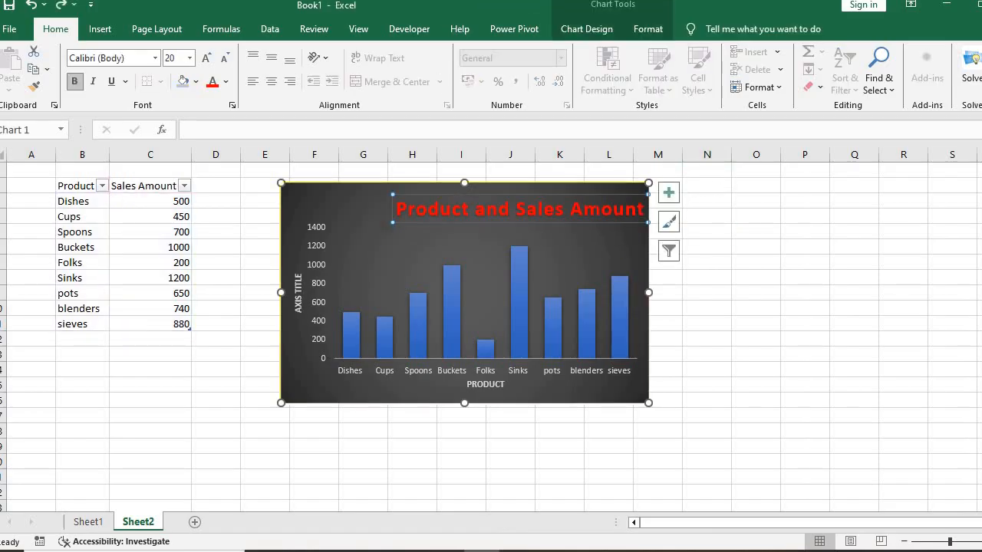
key(ctrl+z)
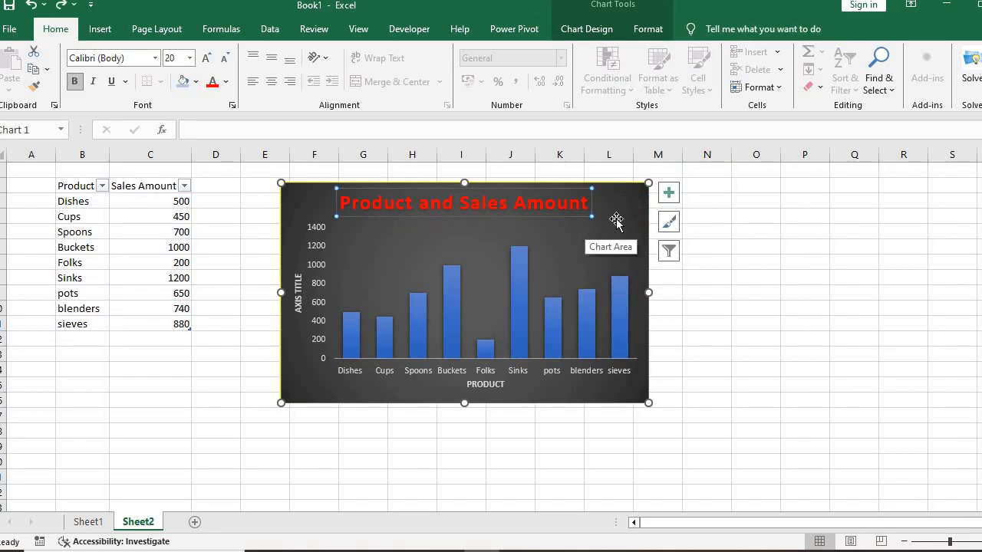
drag(629, 202, 951, 199)
click(344, 253)
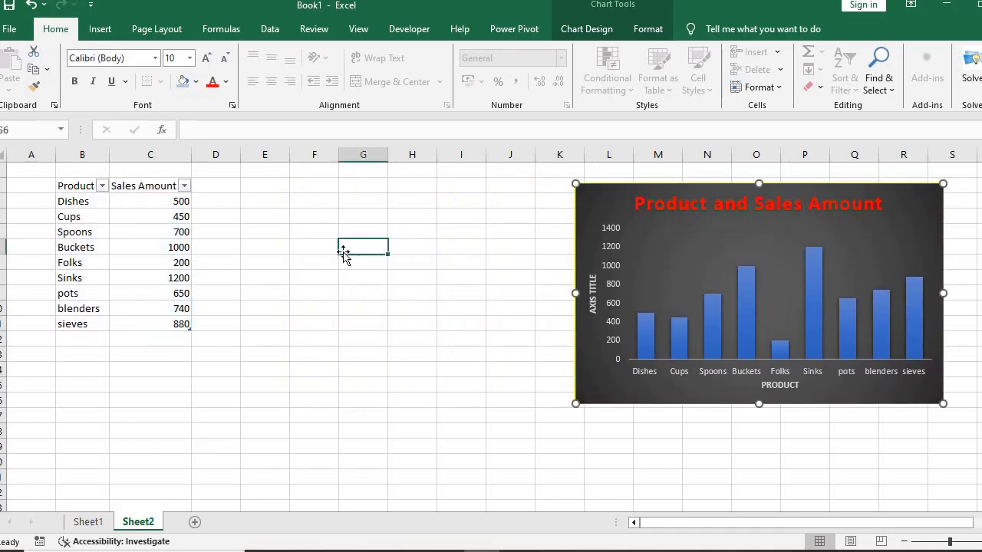
Insert a doughnut chart from the product table B2:C11 and place it between the table and the column chart.
drag(71, 187, 171, 323)
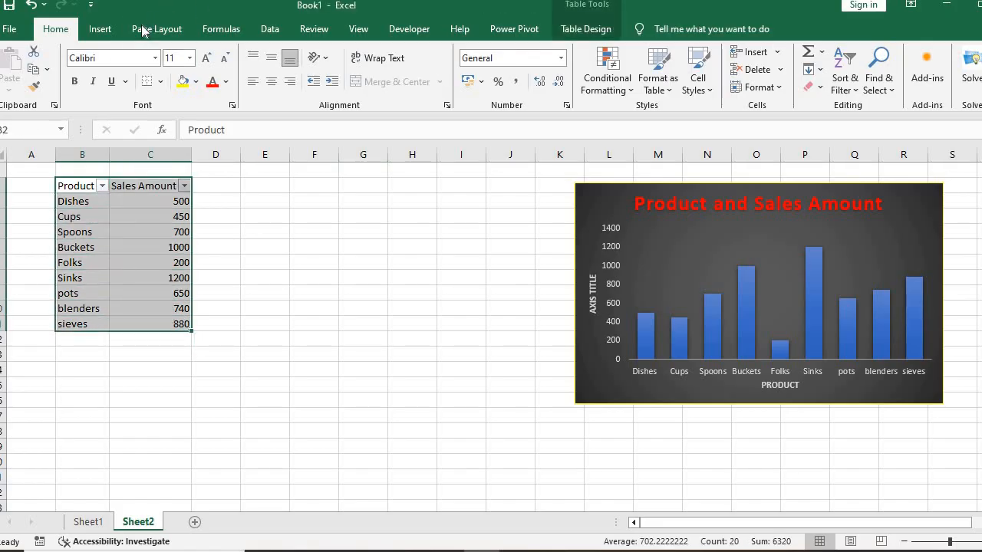
click(100, 28)
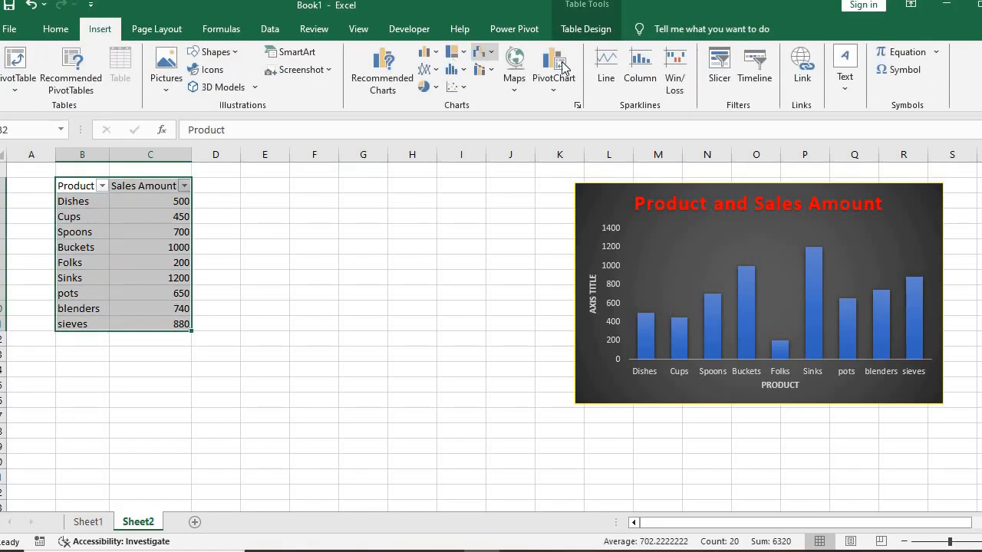
click(429, 87)
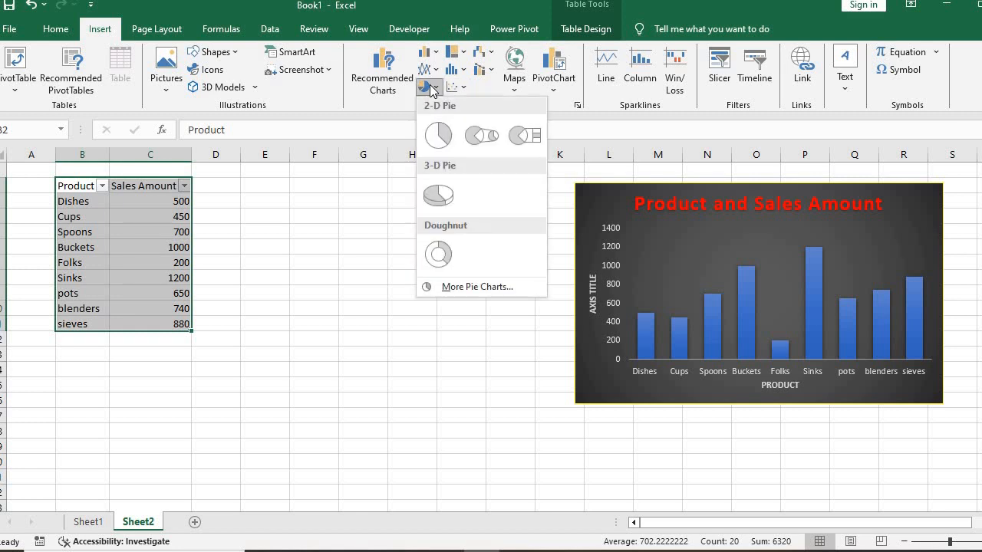
click(438, 254)
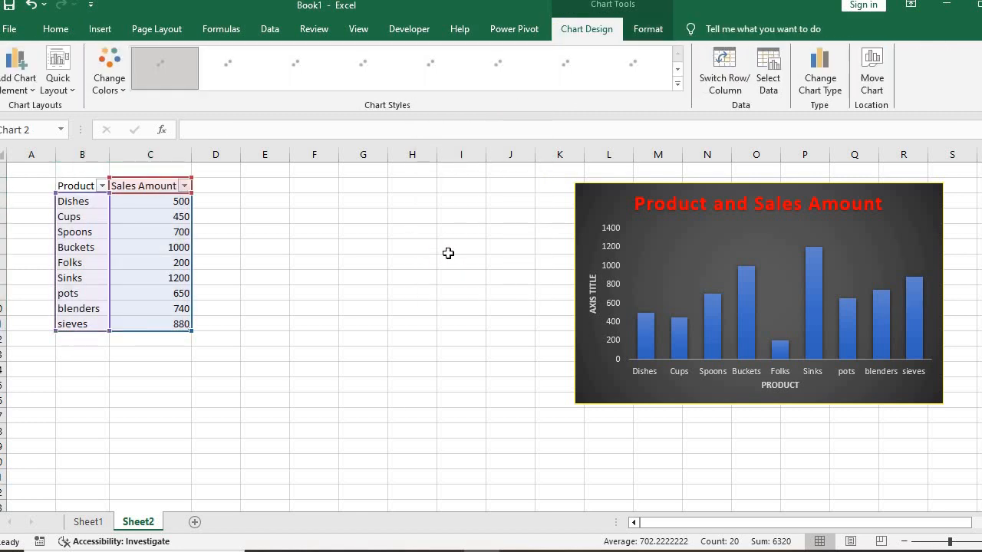
drag(599, 239, 455, 265)
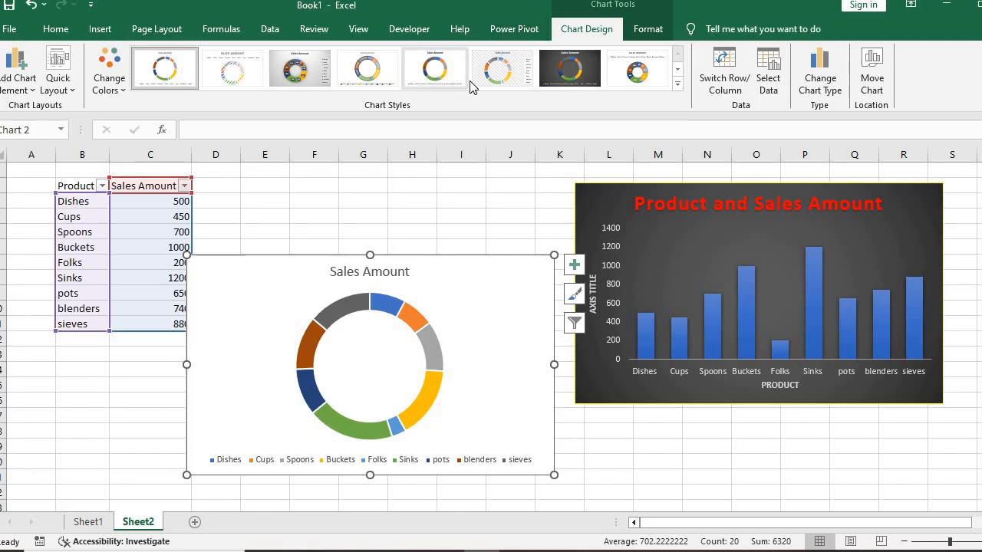
Preview Style 7 on the doughnut chart and display the full set of chart styles.
click(573, 79)
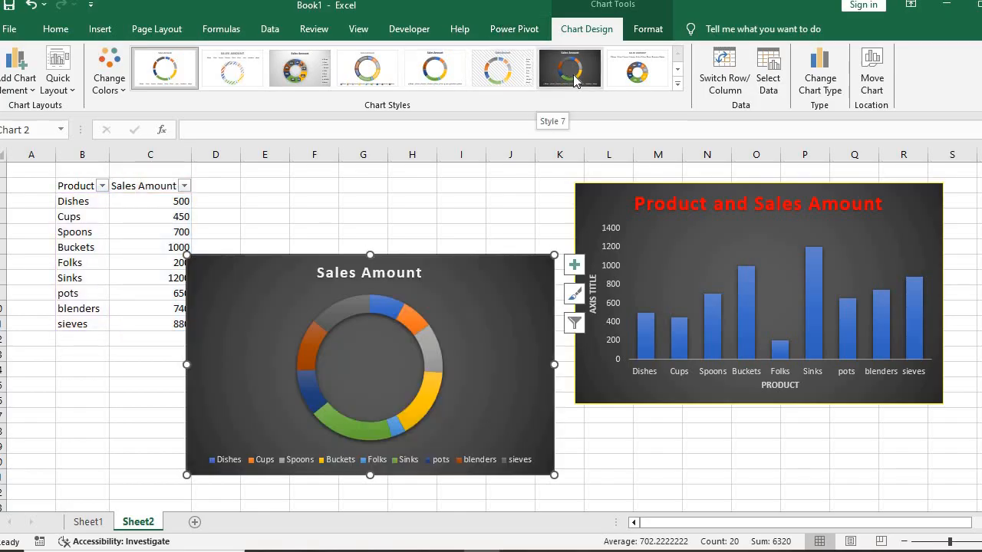
click(677, 85)
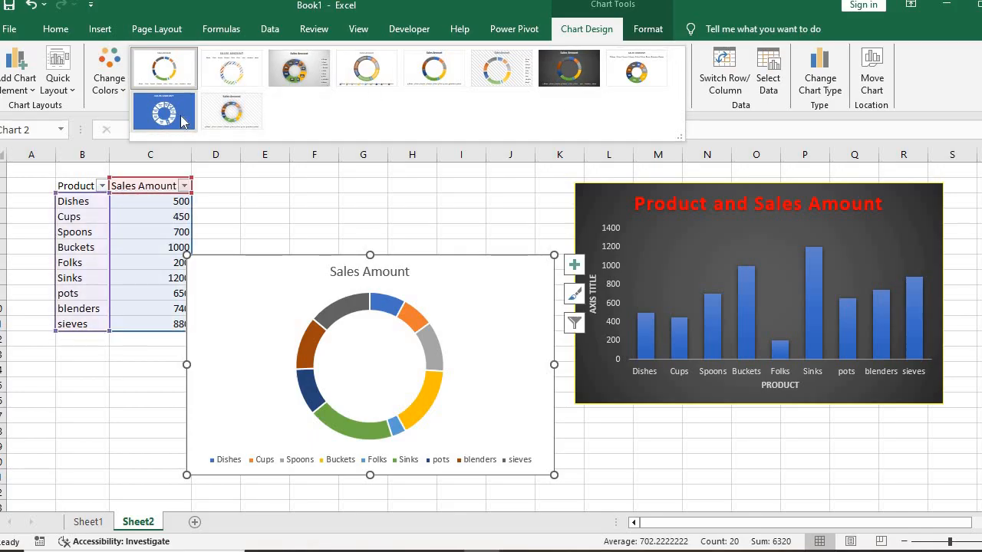